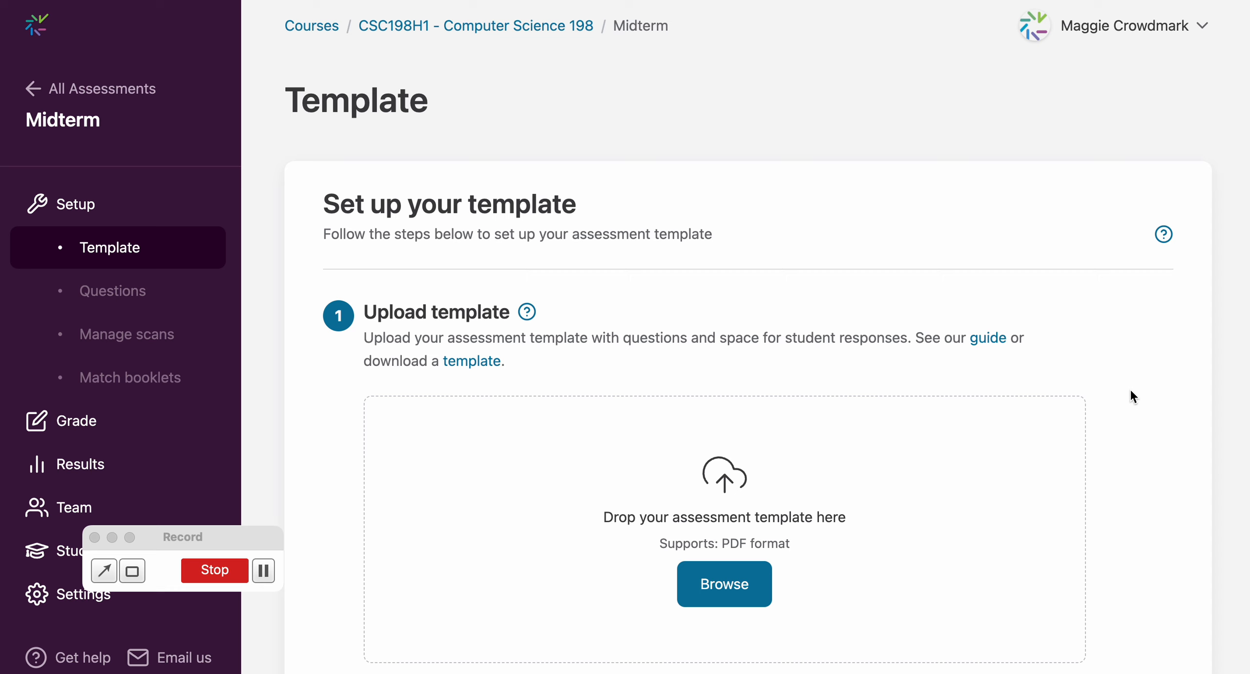
Upload the CS cover page PDF from the Demo folder on the Desktop as the assessment template
scroll(1131, 392, down, 4)
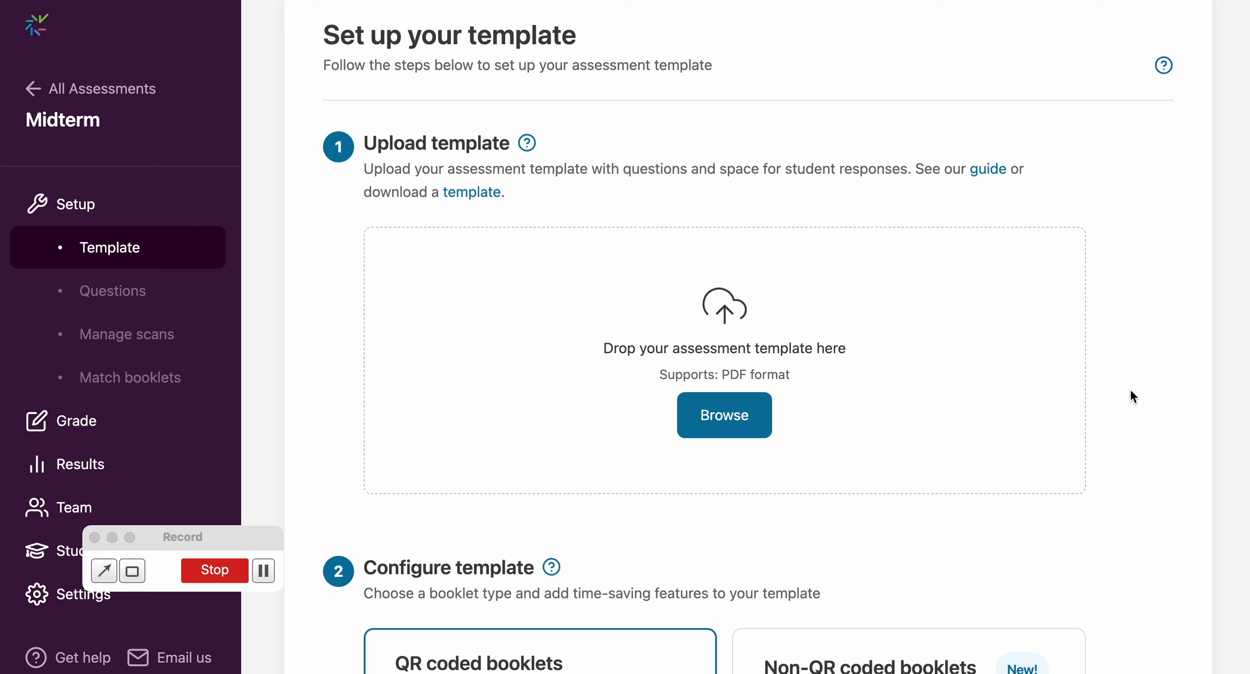
scroll(1132, 395, down, 2)
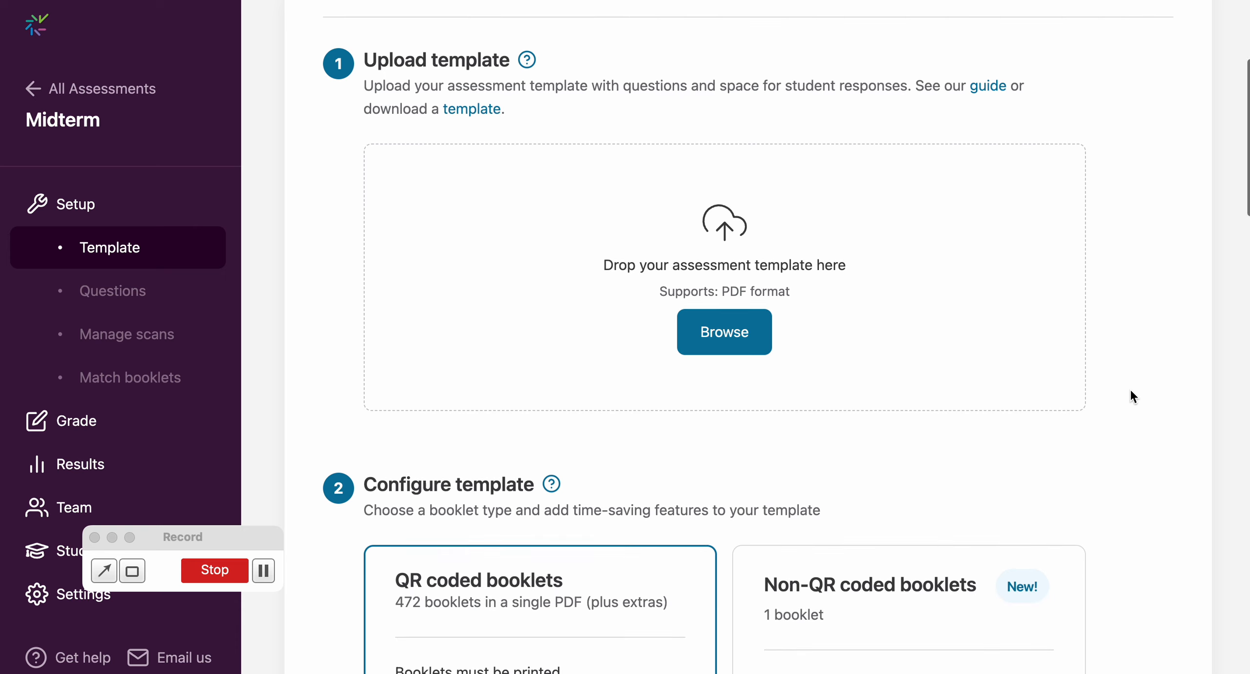
click(741, 344)
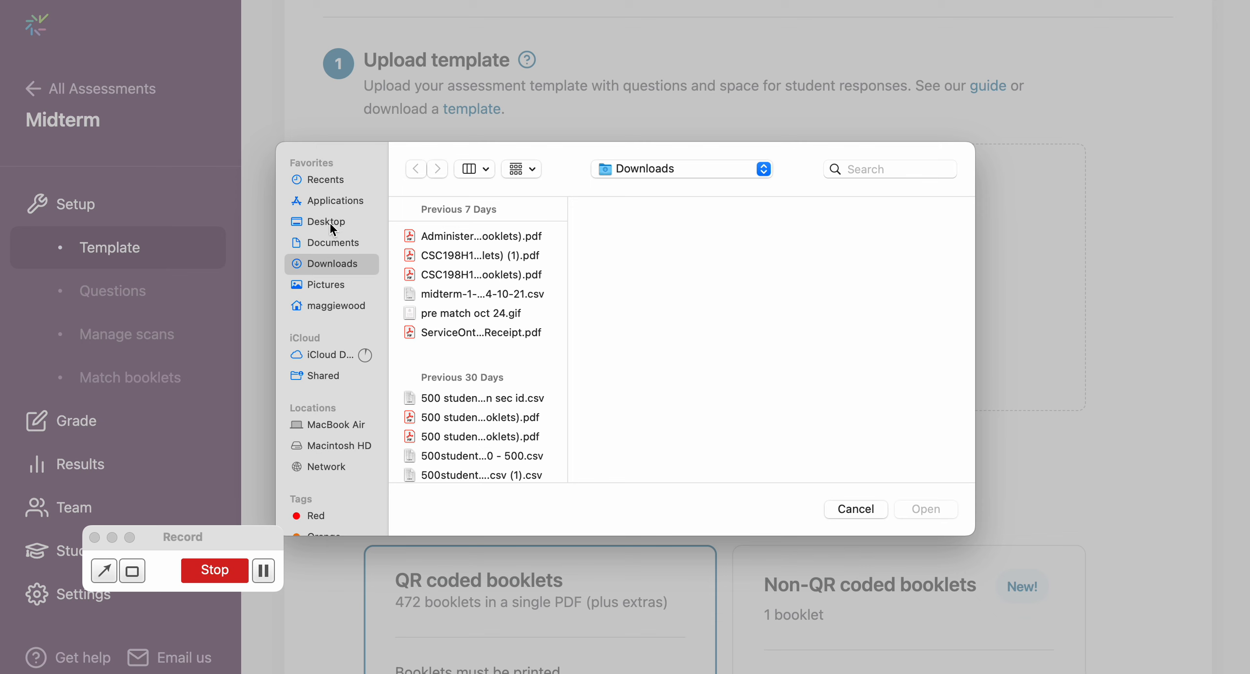
click(329, 223)
click(444, 322)
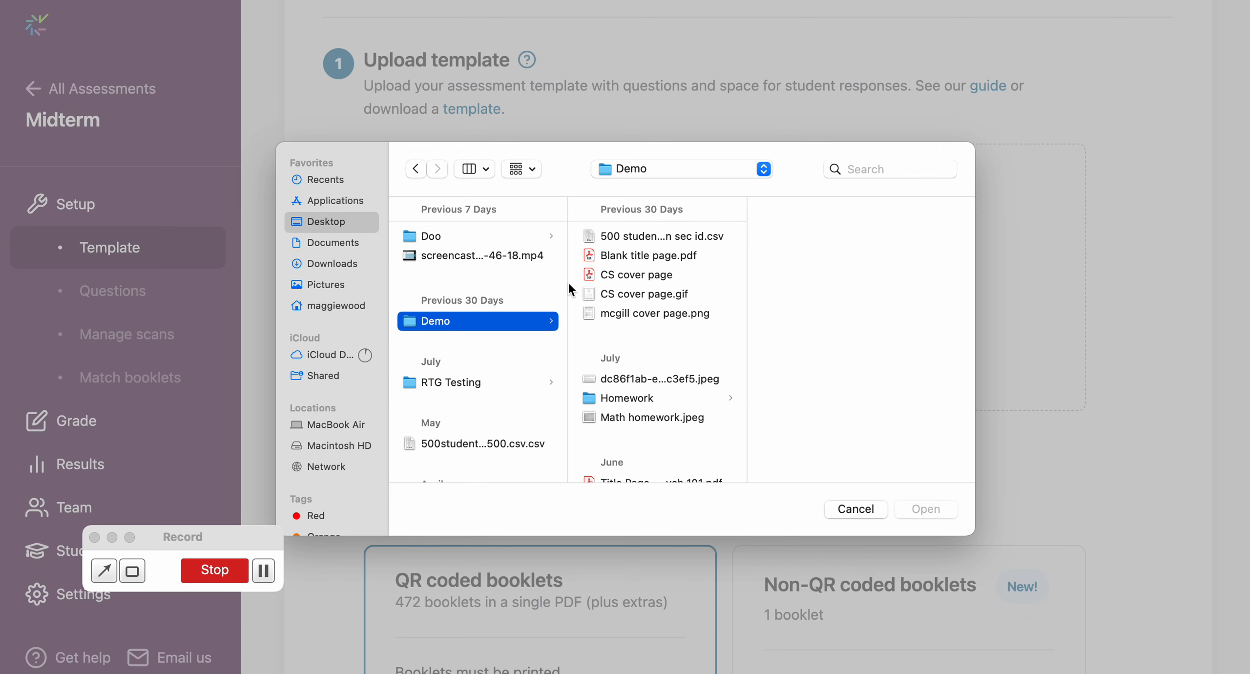
click(634, 277)
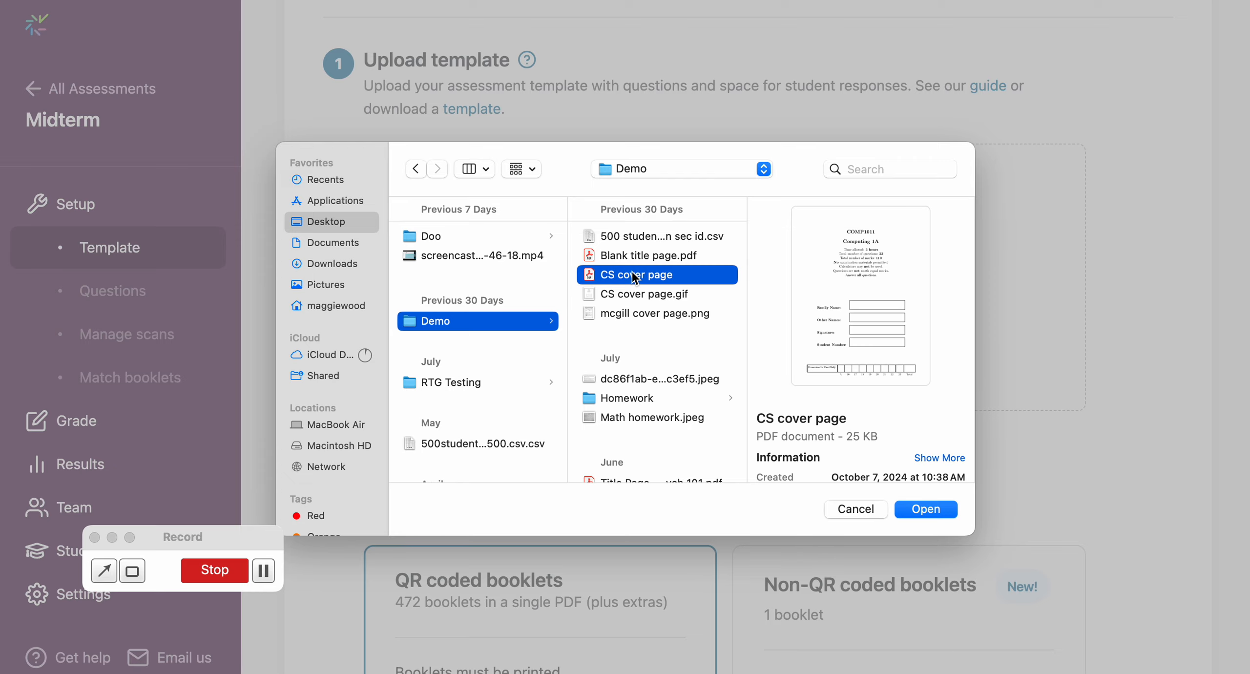
click(925, 507)
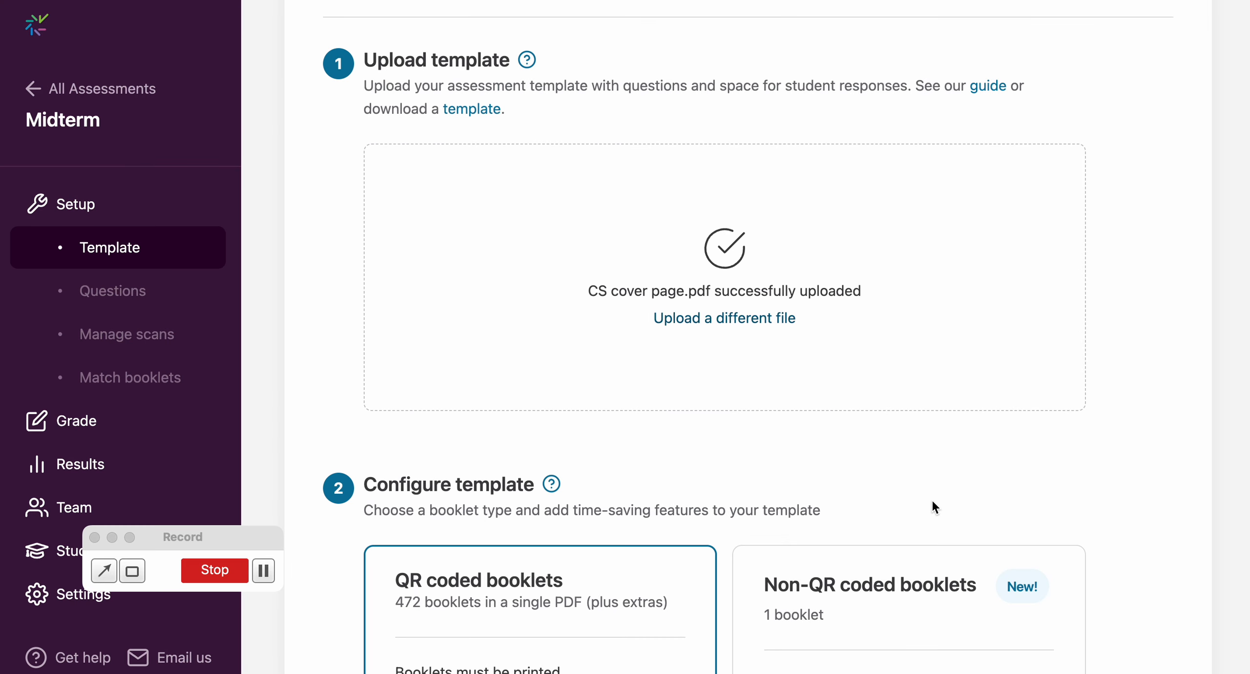
Set booklet matching to Pre-matched for the QR coded booklets
scroll(1129, 476, down, 8)
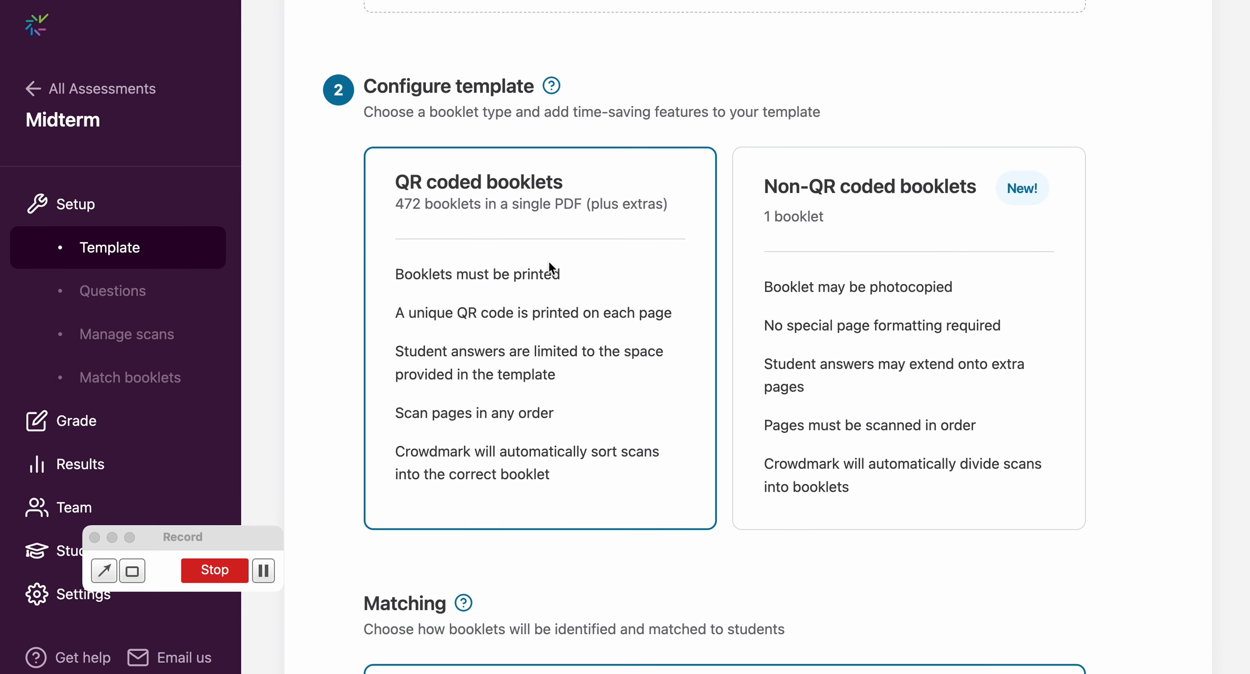
scroll(549, 263, down, 10)
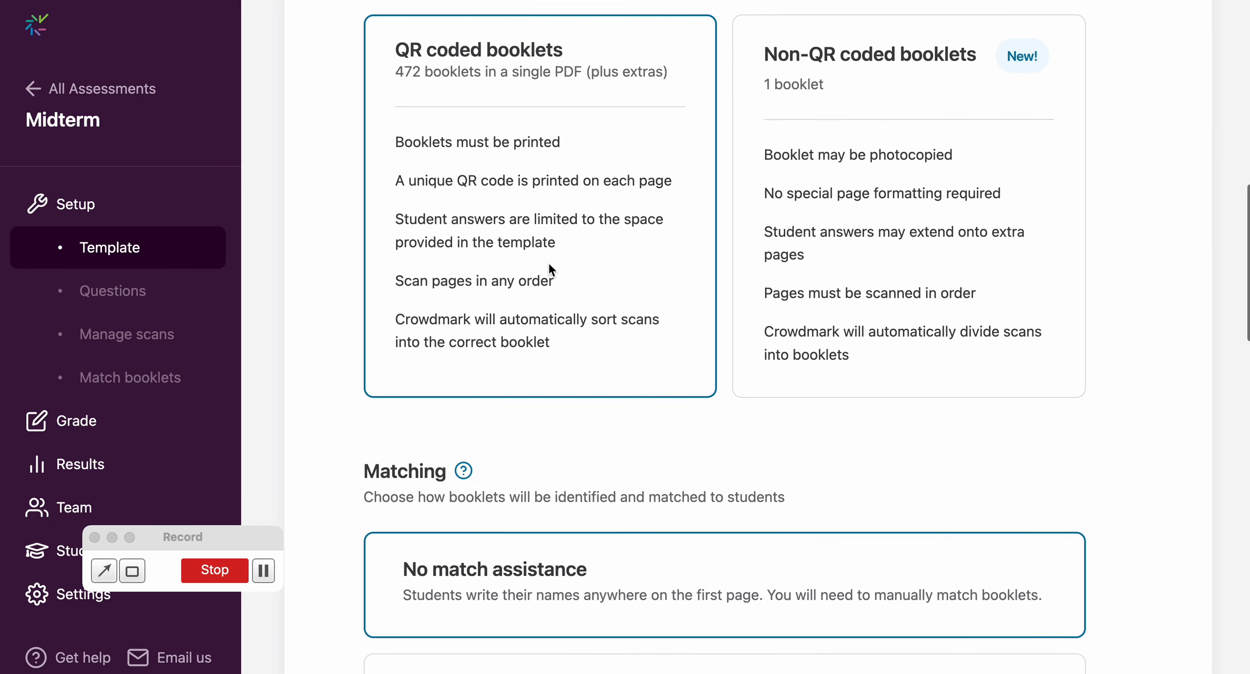
scroll(547, 262, down, 1)
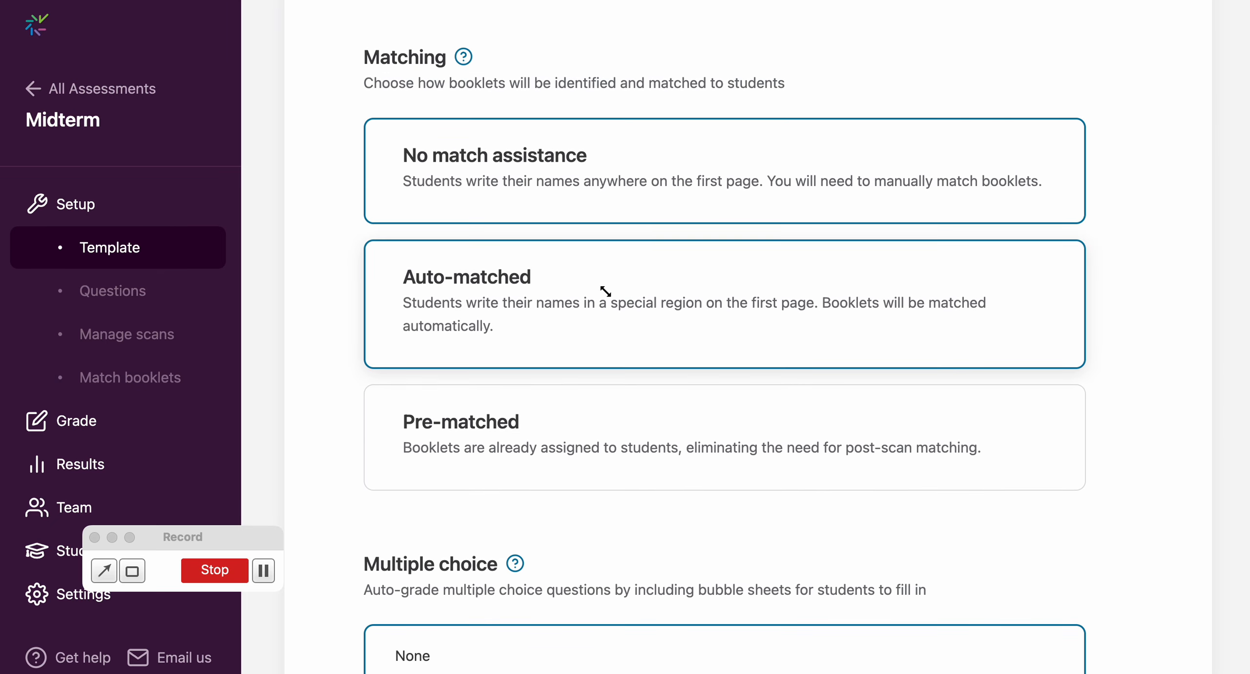
click(791, 436)
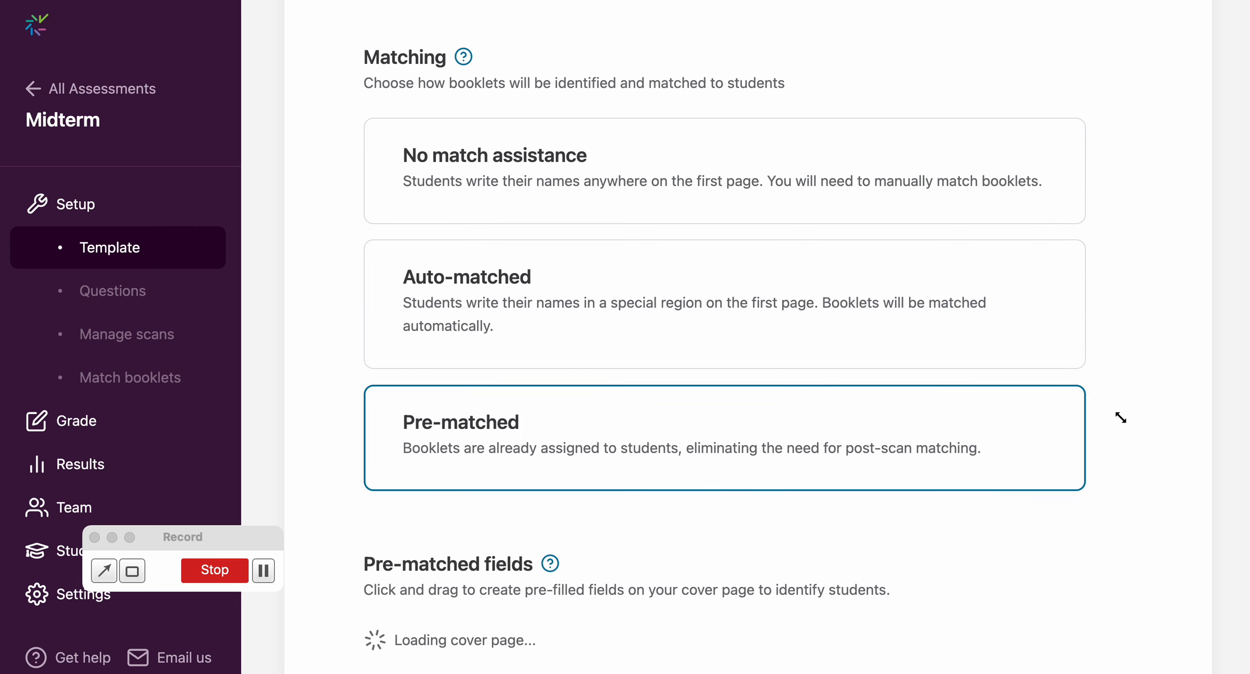
Draw a pre-matched field over the Family Name box on the cover page and map it to Last Name
scroll(1122, 418, down, 8)
scroll(1121, 418, down, 2)
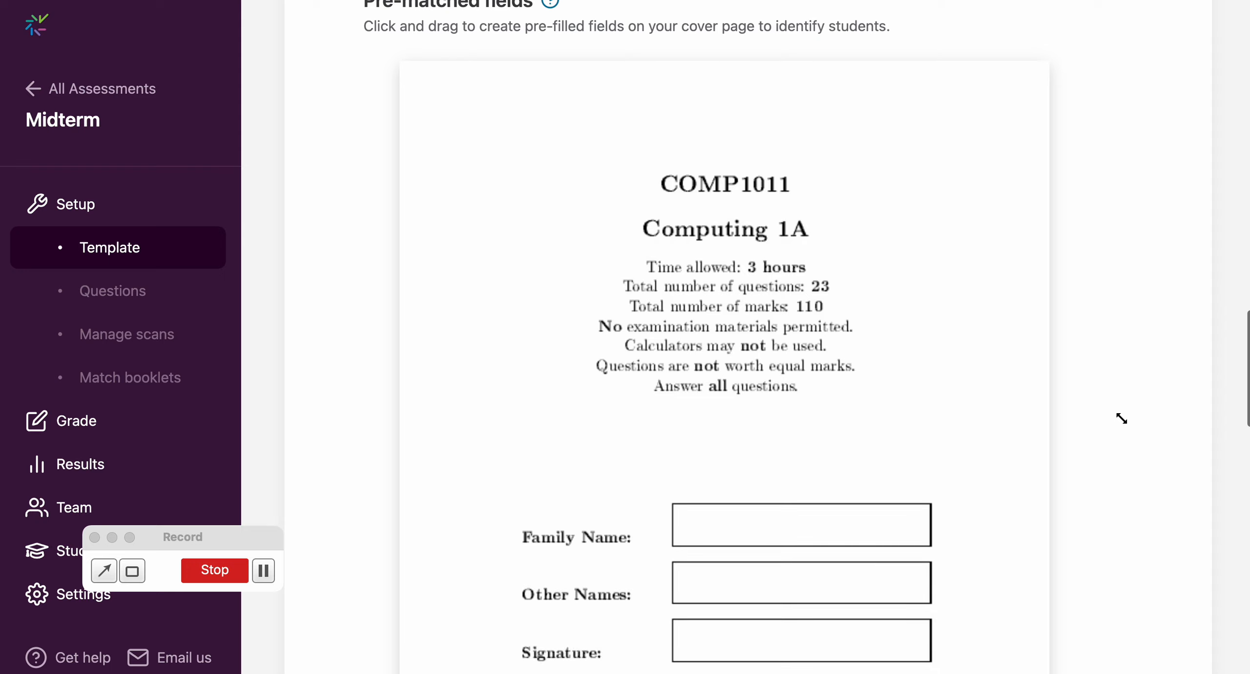
scroll(1122, 419, up, 1)
scroll(1121, 418, down, 4)
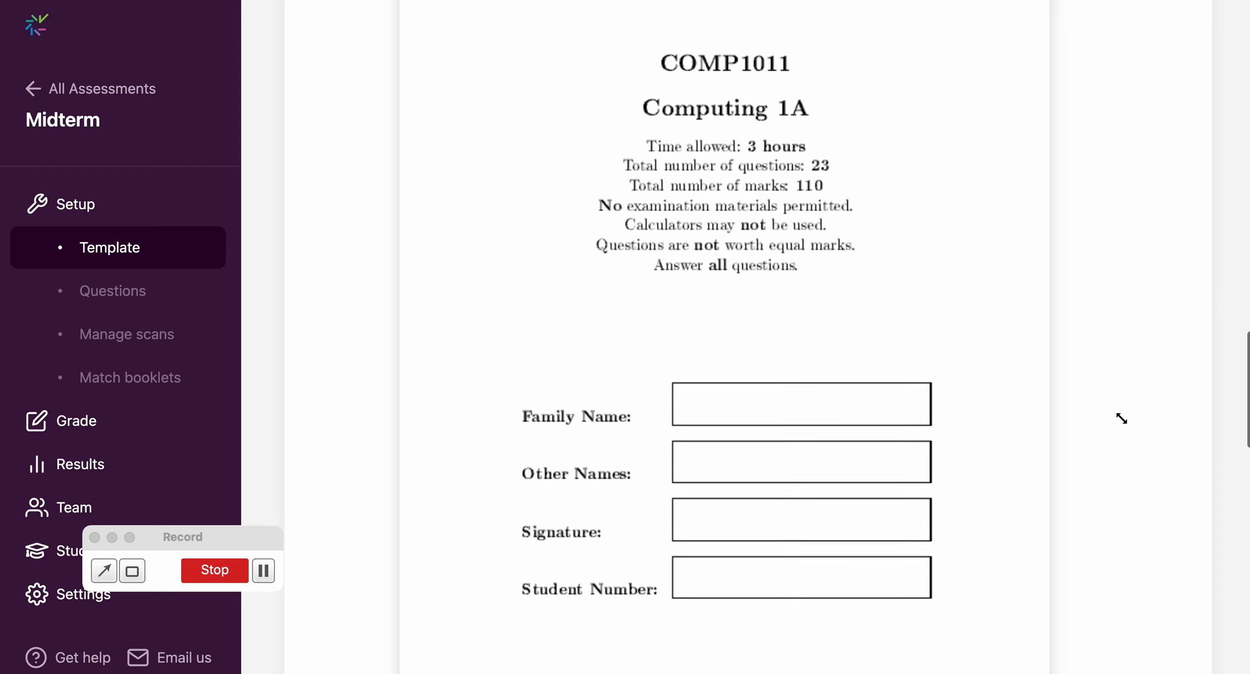
scroll(1121, 418, down, 1)
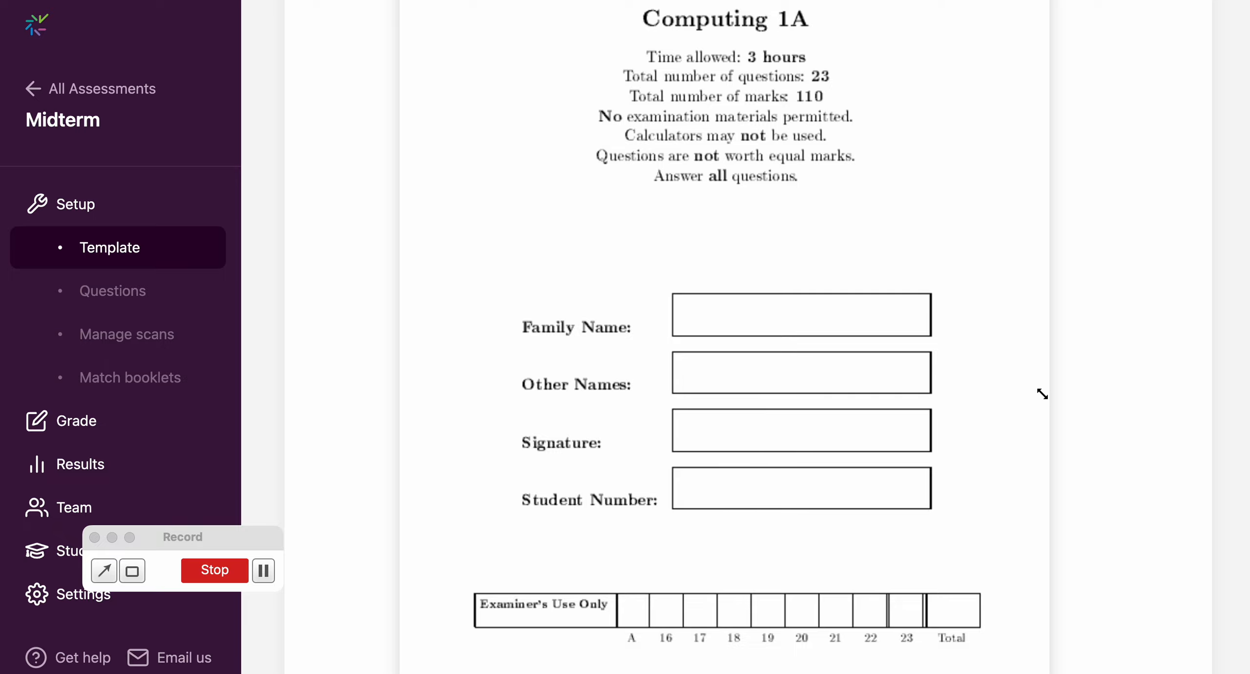
scroll(1041, 393, up, 6)
scroll(1042, 393, down, 5)
scroll(1042, 393, down, 3)
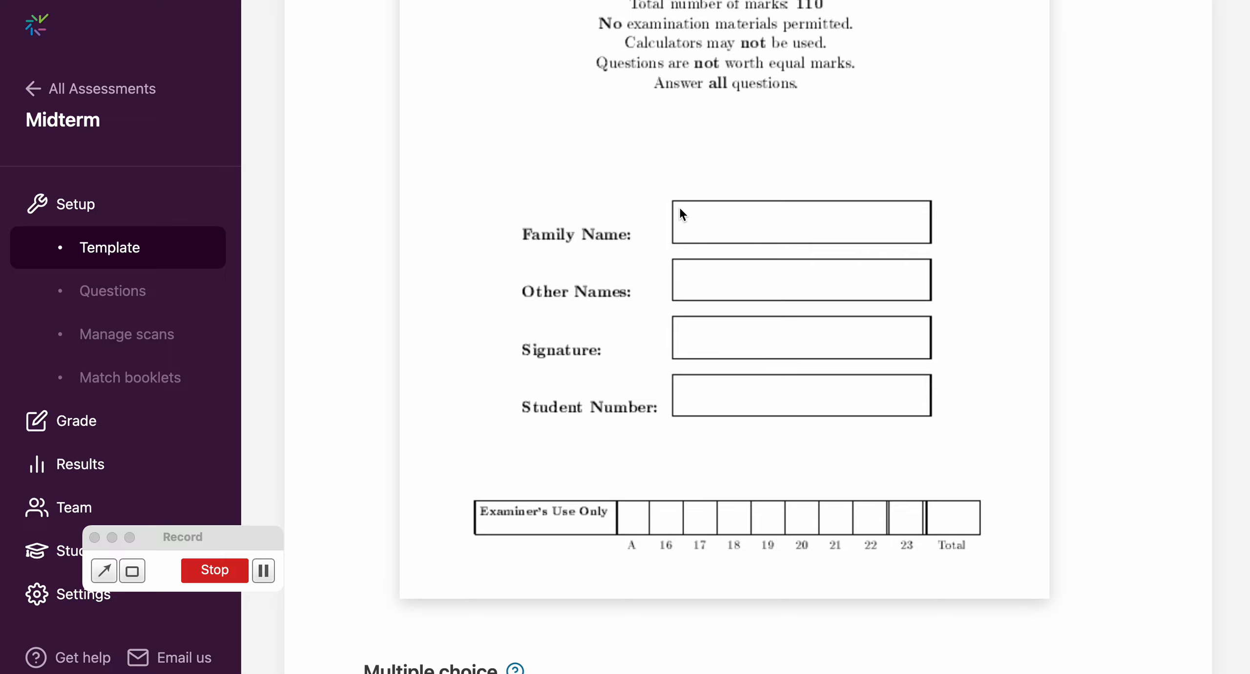
drag(680, 209, 925, 242)
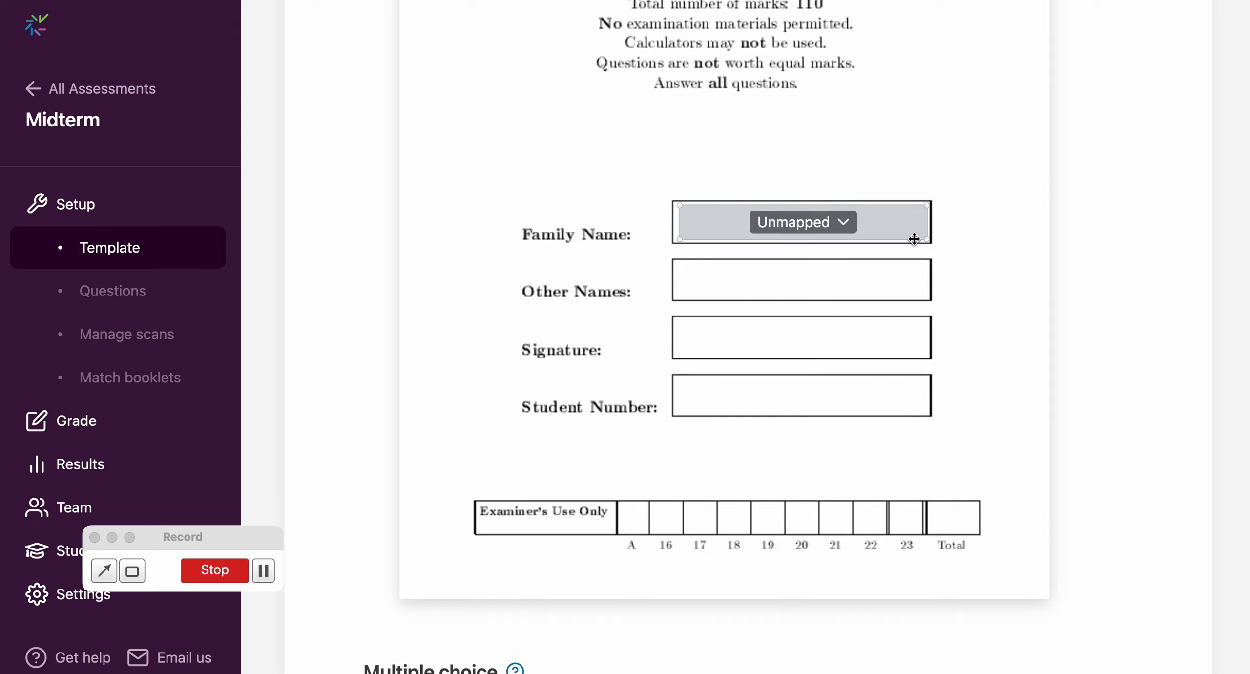
click(824, 225)
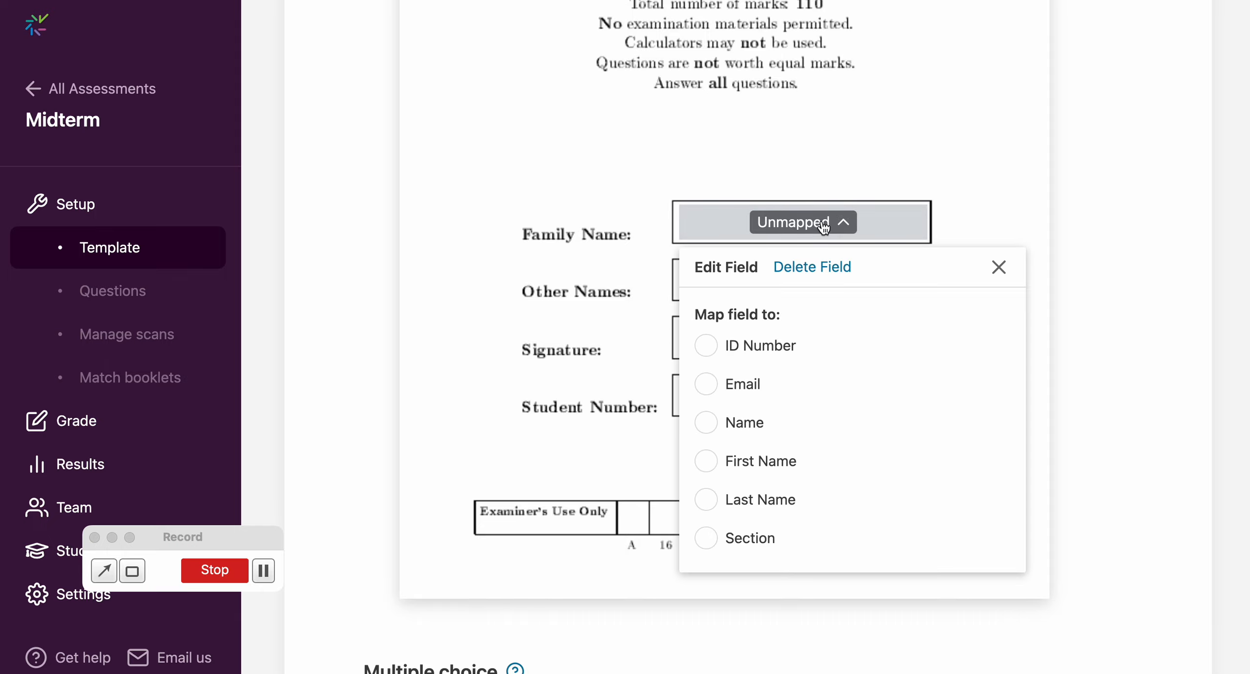
click(710, 504)
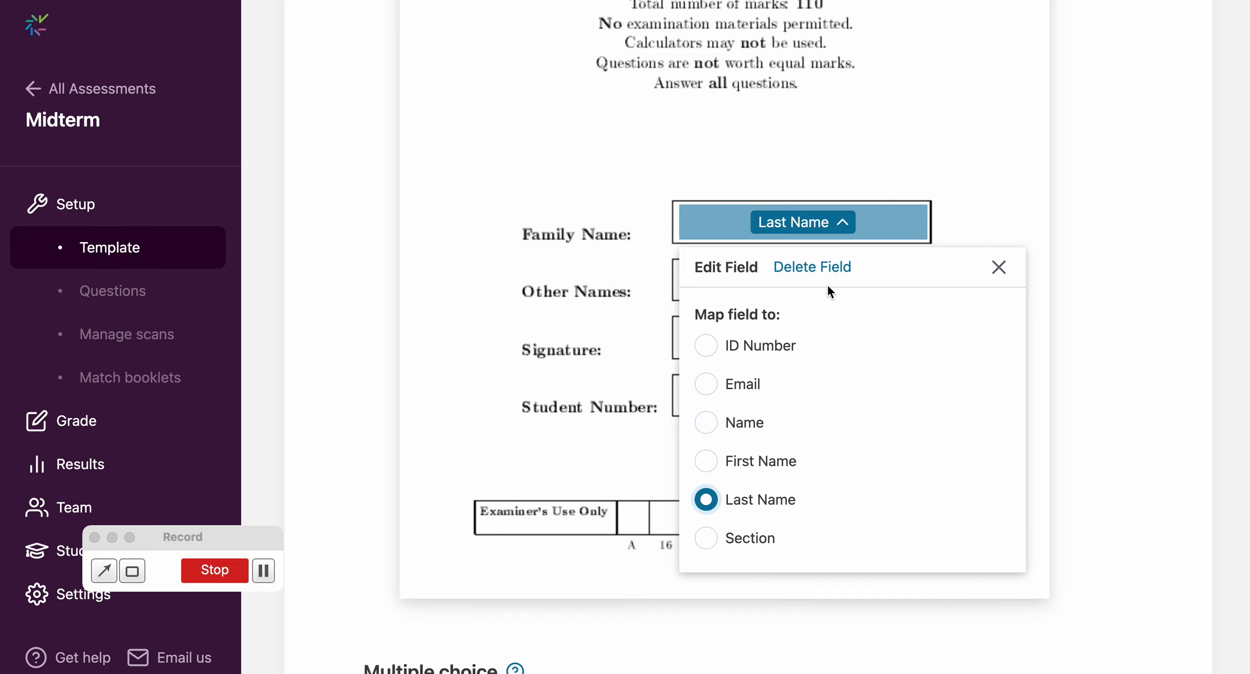
click(999, 268)
Draw a pre-matched field over the Other Names box and map it to First Name
drag(682, 266, 924, 294)
click(813, 292)
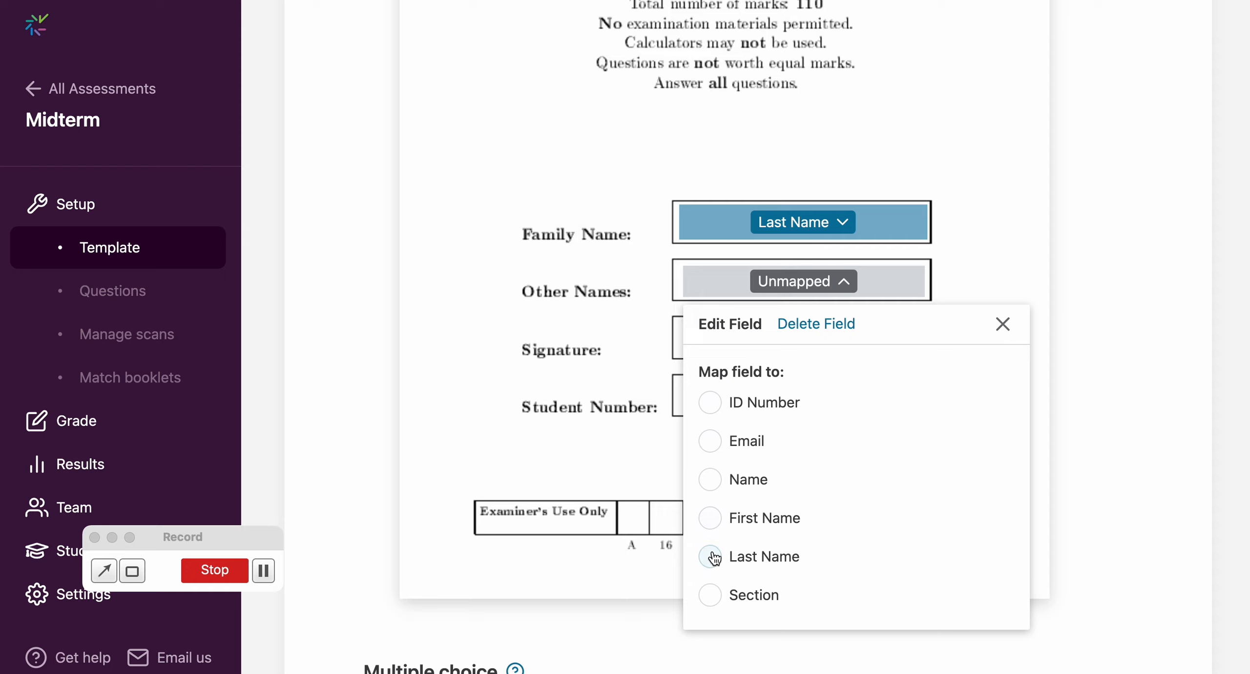
click(710, 517)
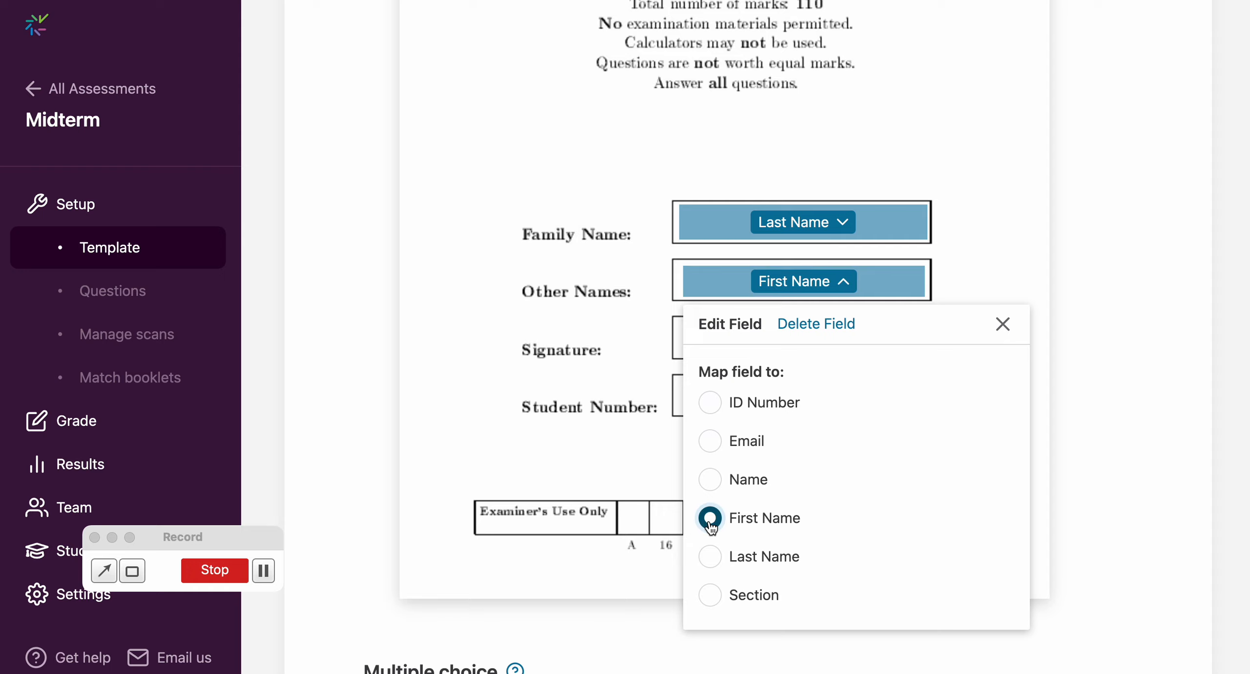
click(1002, 324)
Draw a pre-matched field over the Student Number box, map it to ID Number, and reposition it within the box
drag(681, 380, 918, 412)
click(829, 404)
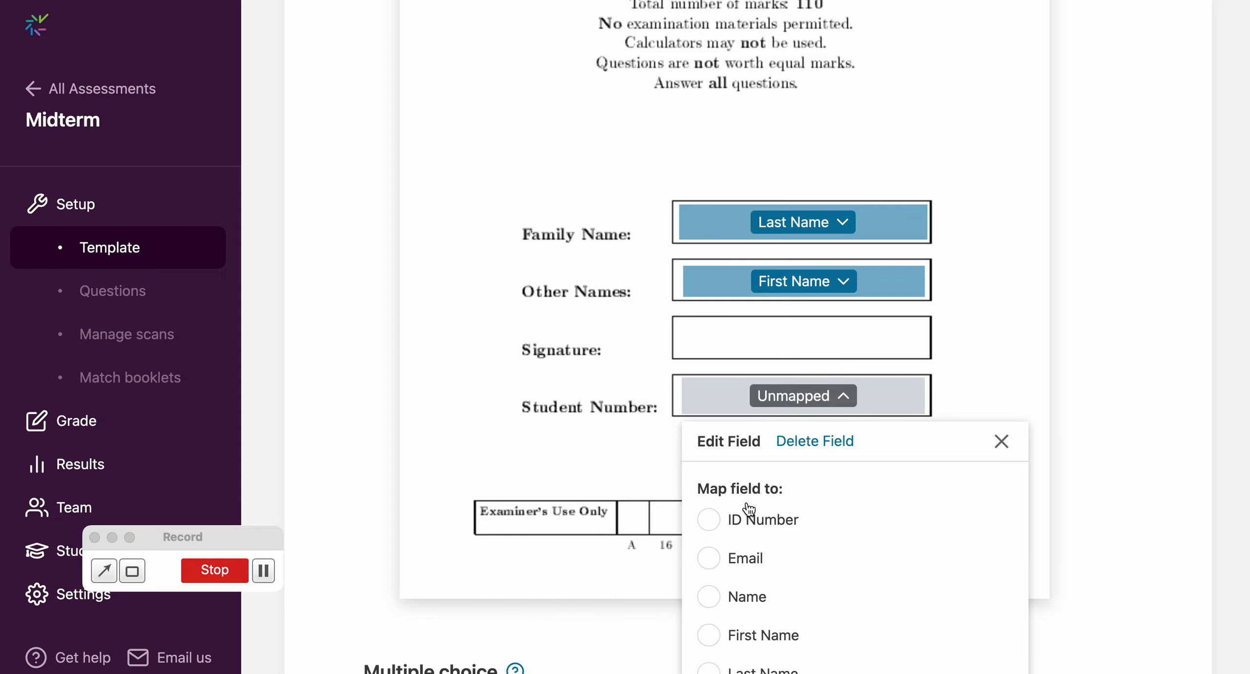
click(709, 520)
click(1002, 441)
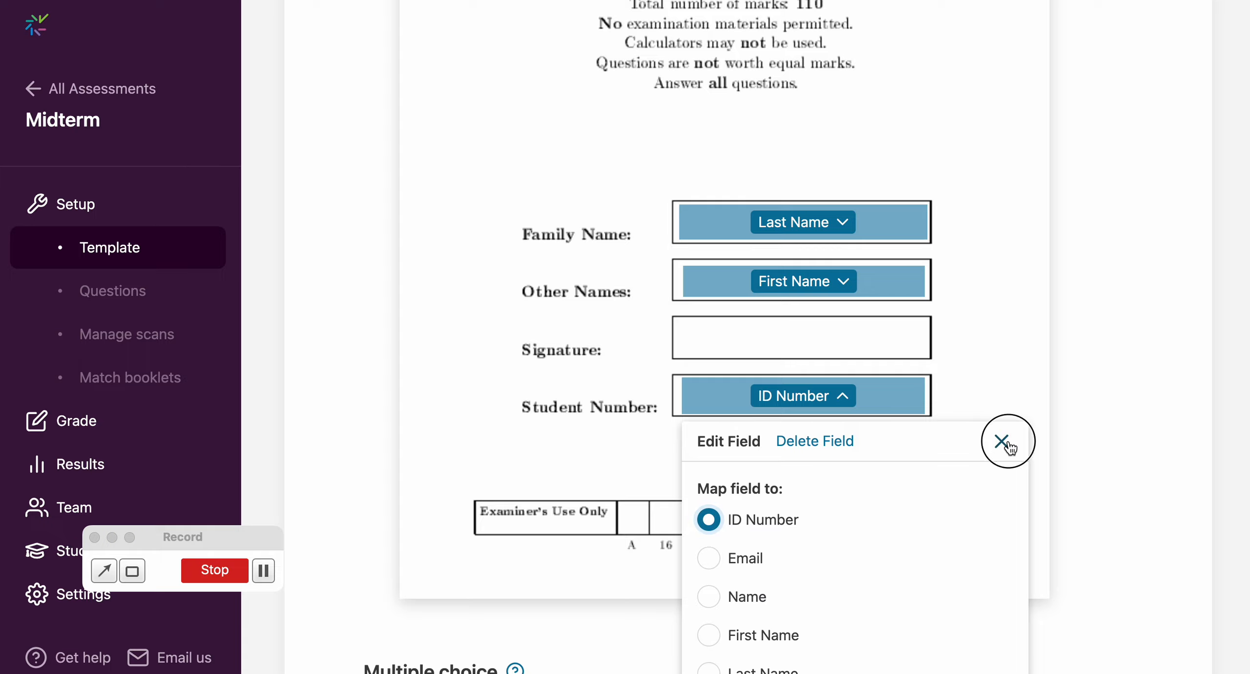
mouse_move(879, 396)
mouse_down()
mouse_move(879, 271)
mouse_move(868, 390)
mouse_move(919, 320)
mouse_move(860, 369)
mouse_move(764, 378)
mouse_up()
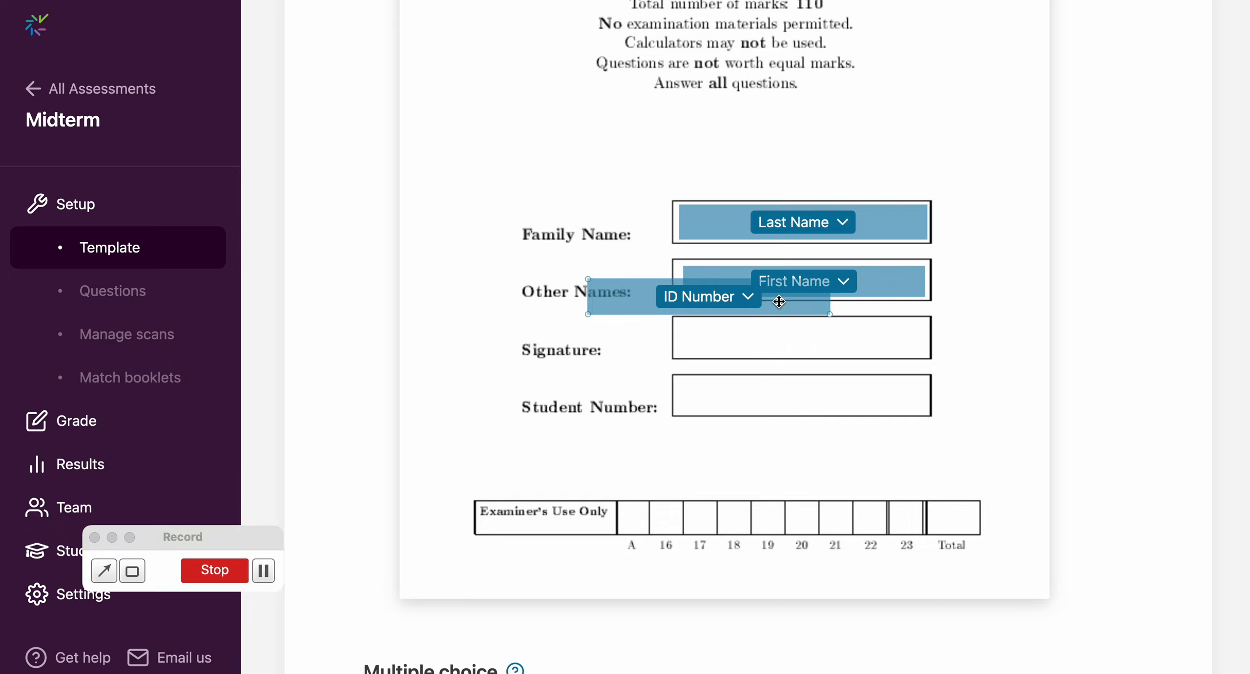
drag(776, 300, 867, 404)
Add a single bubble sheet (100 answers) for the multiple choice questions
scroll(964, 360, down, 1)
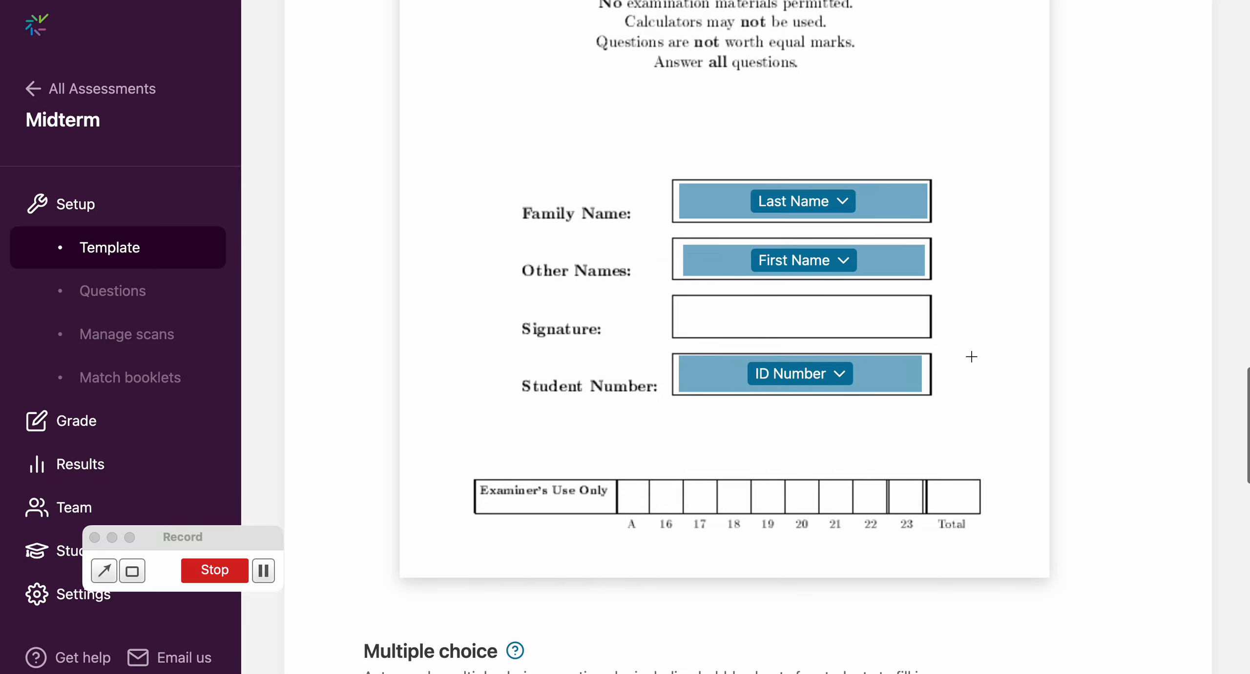
scroll(971, 356, down, 20)
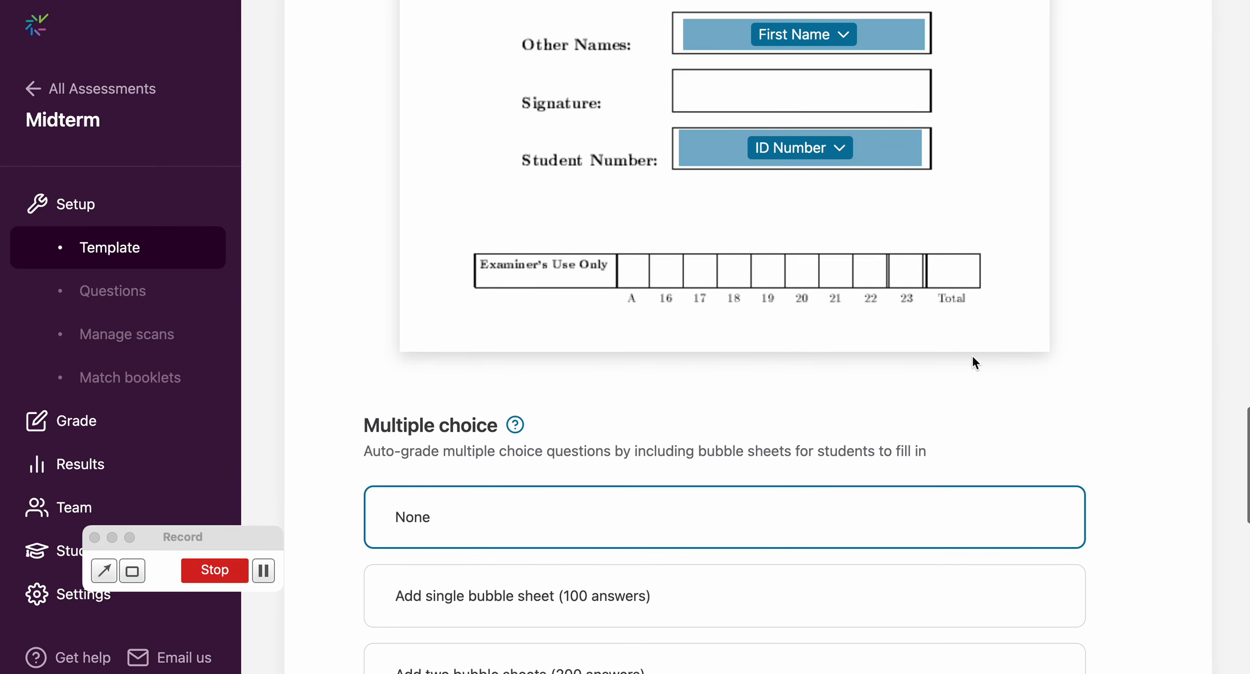
scroll(974, 364, down, 3)
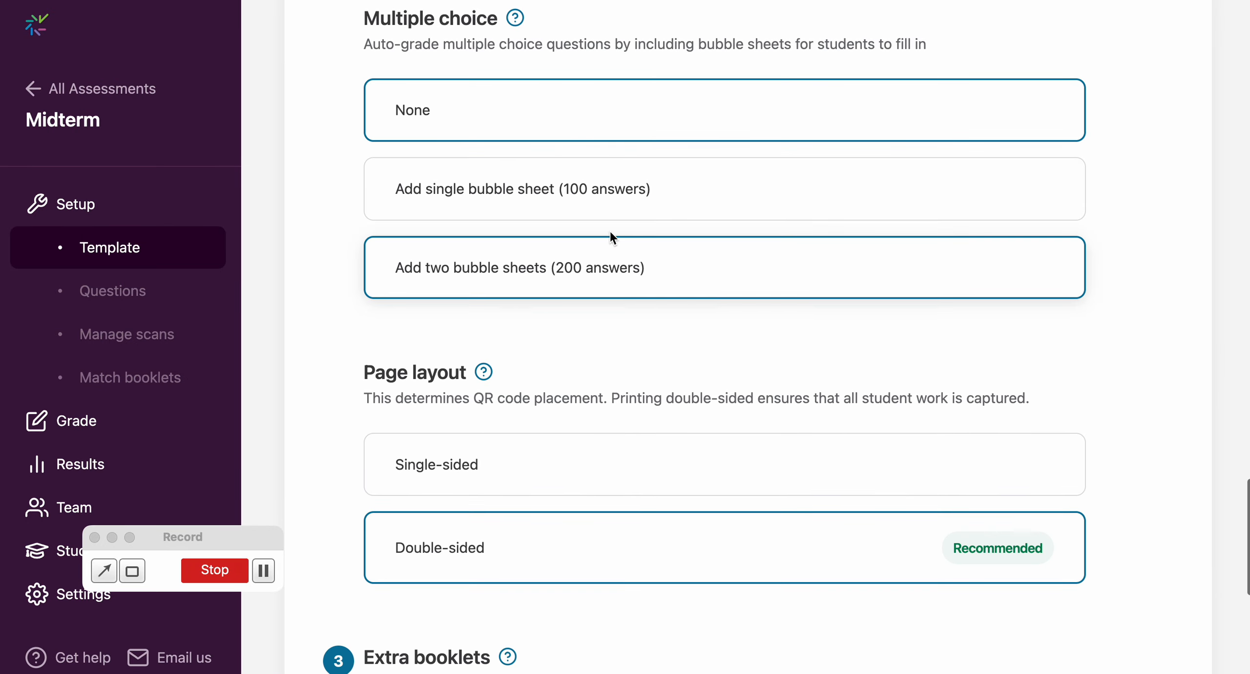
click(604, 200)
Generate a preview of the configured template and review the cover page and bubble sheet
scroll(728, 326, down, 15)
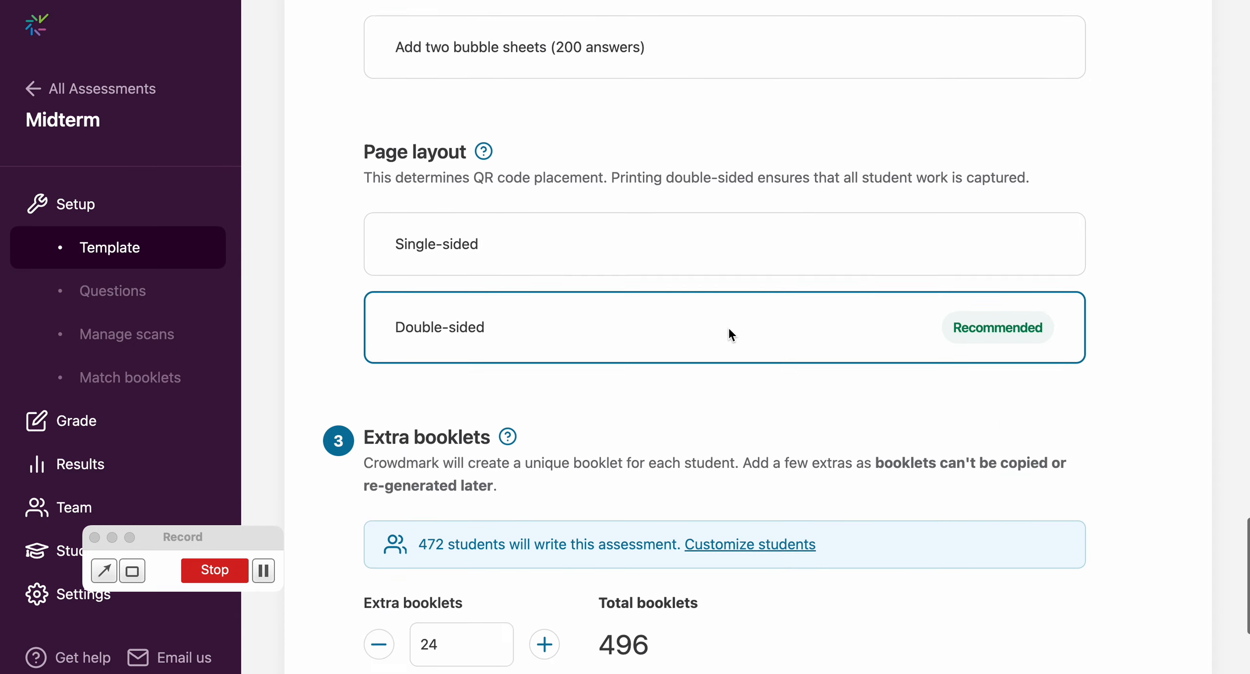
scroll(704, 296, down, 2)
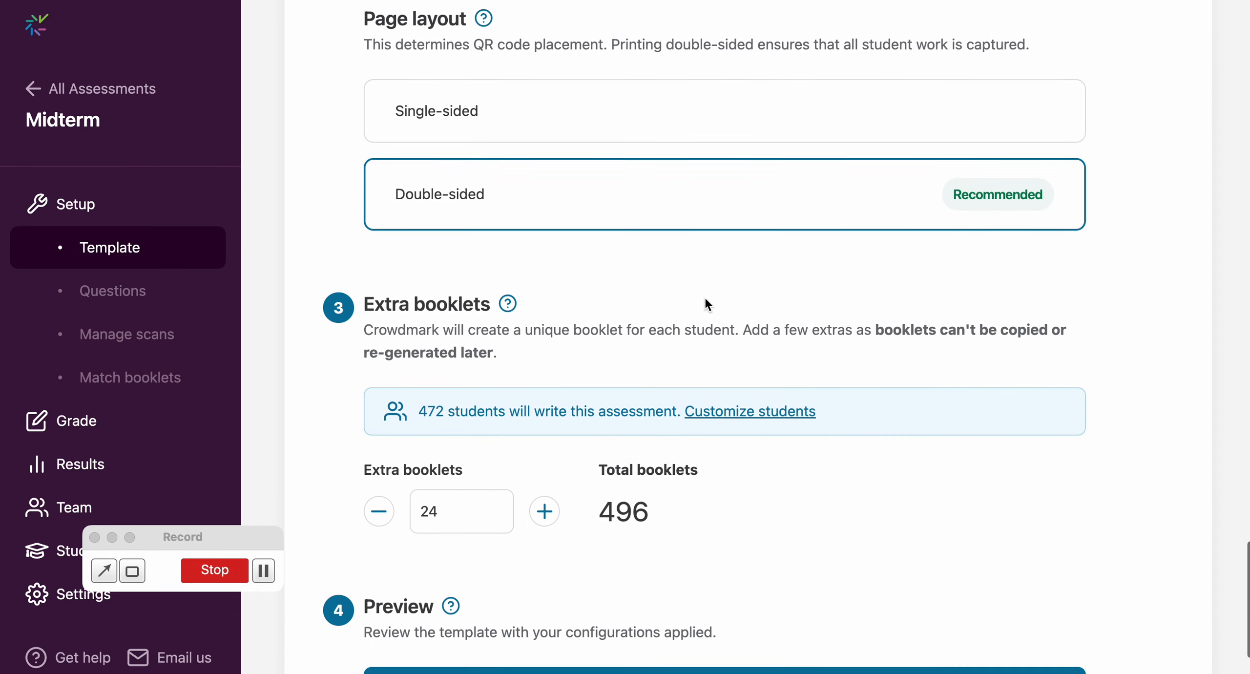
scroll(704, 296, down, 2)
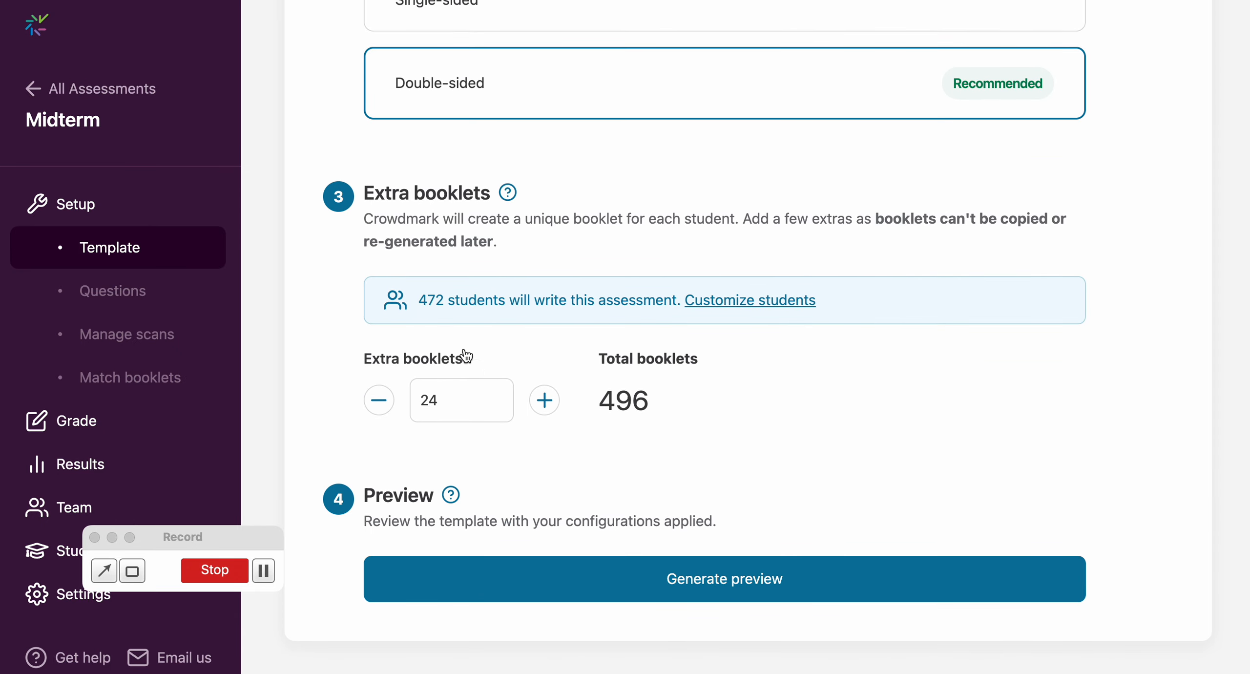
click(740, 578)
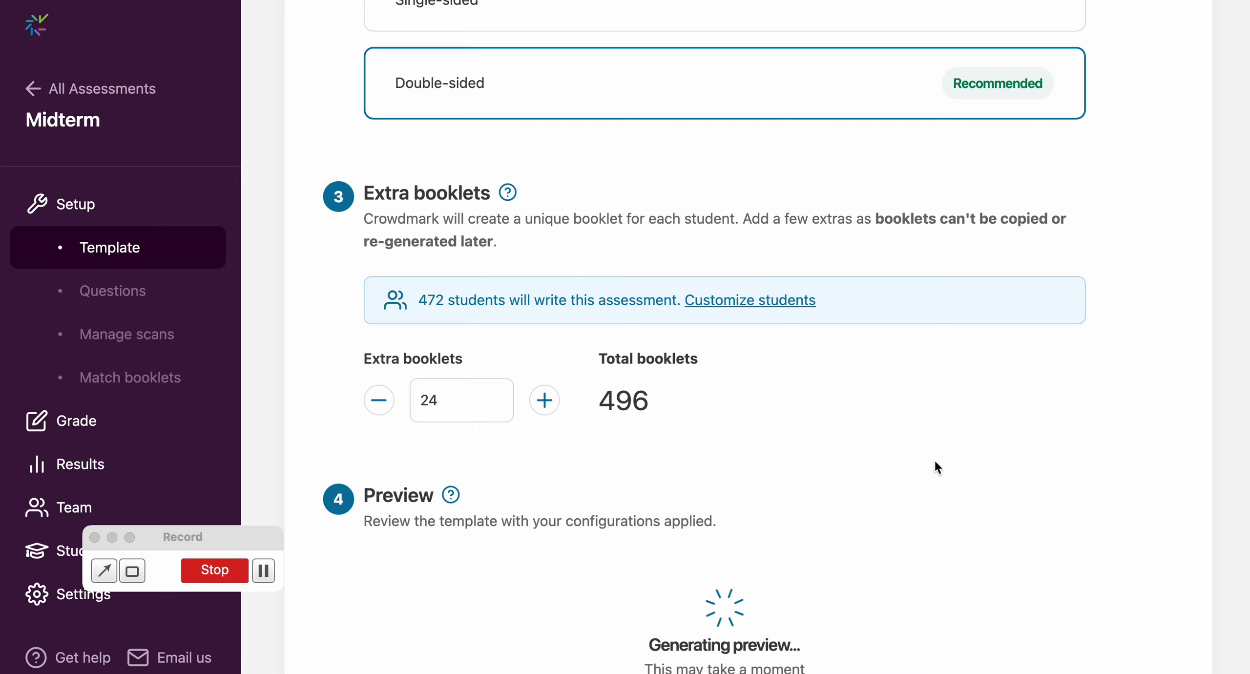
scroll(934, 461, down, 5)
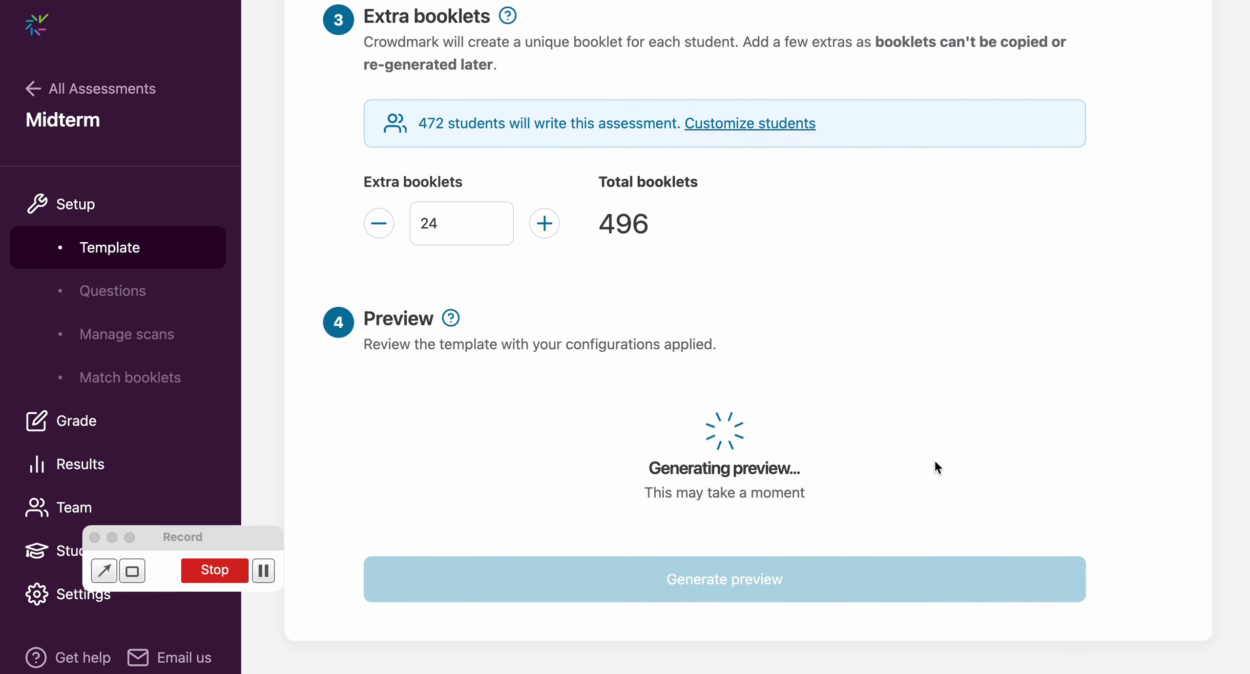
scroll(933, 464, down, 6)
scroll(936, 466, down, 1)
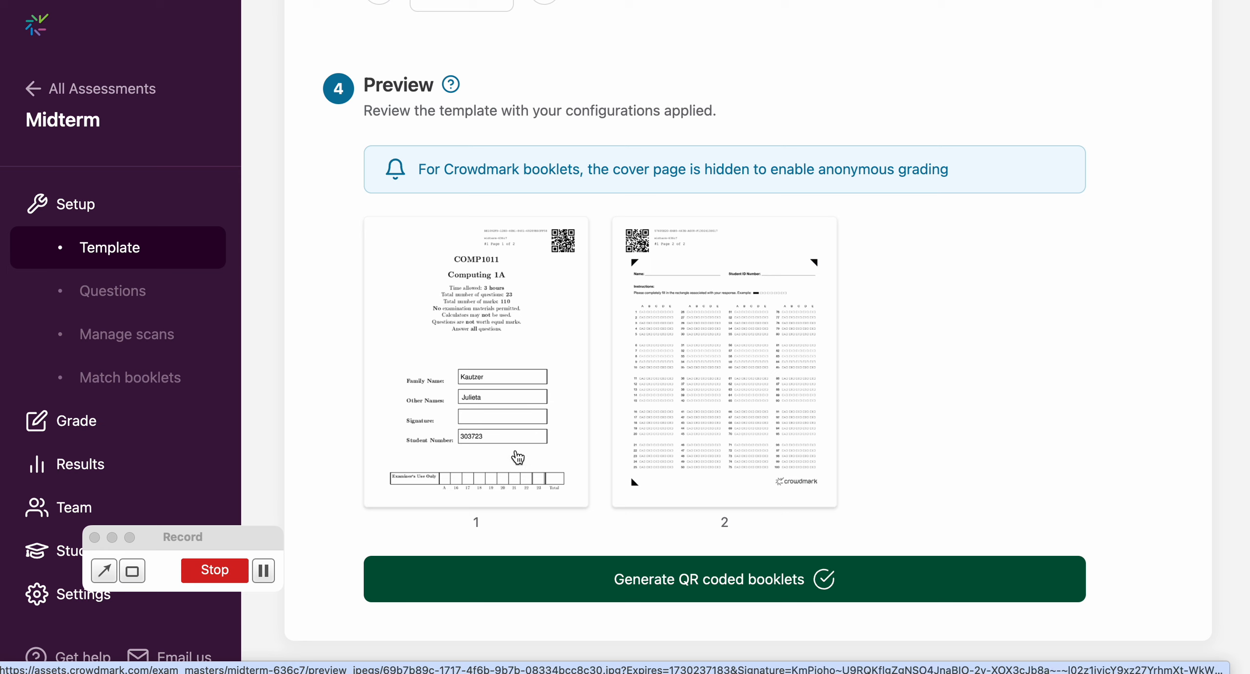
scroll(584, 368, up, 1)
scroll(585, 368, down, 1)
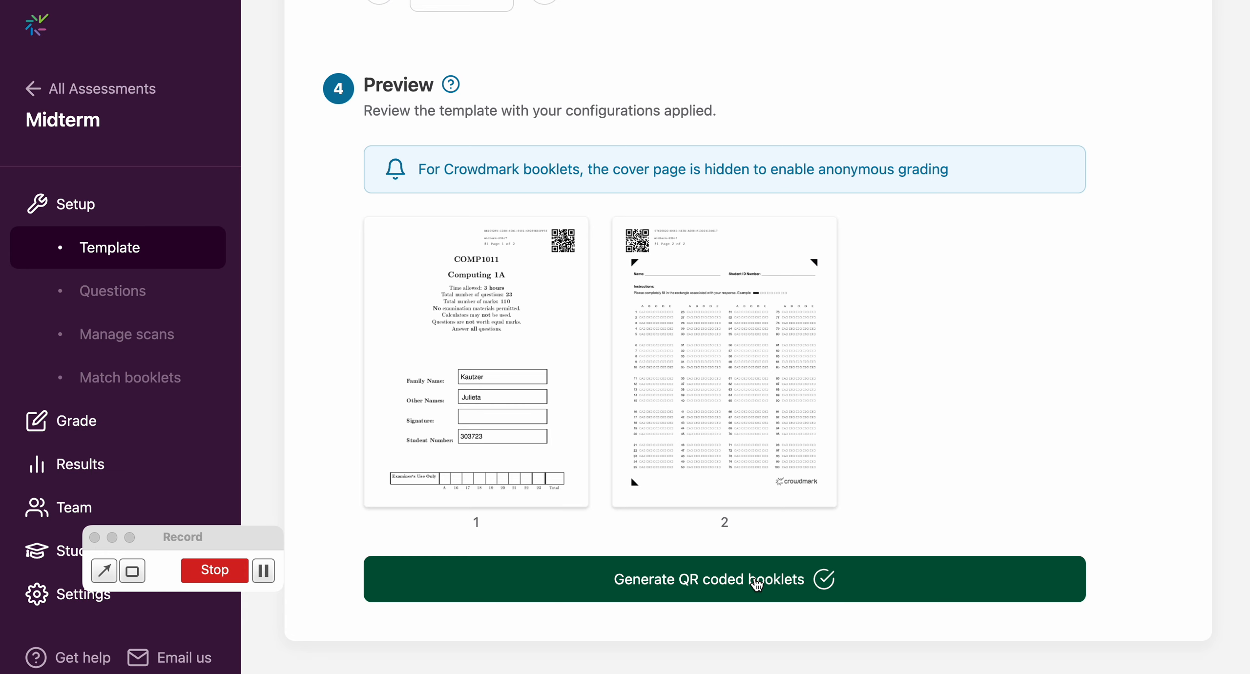
Generate the QR coded booklets and download them
click(756, 583)
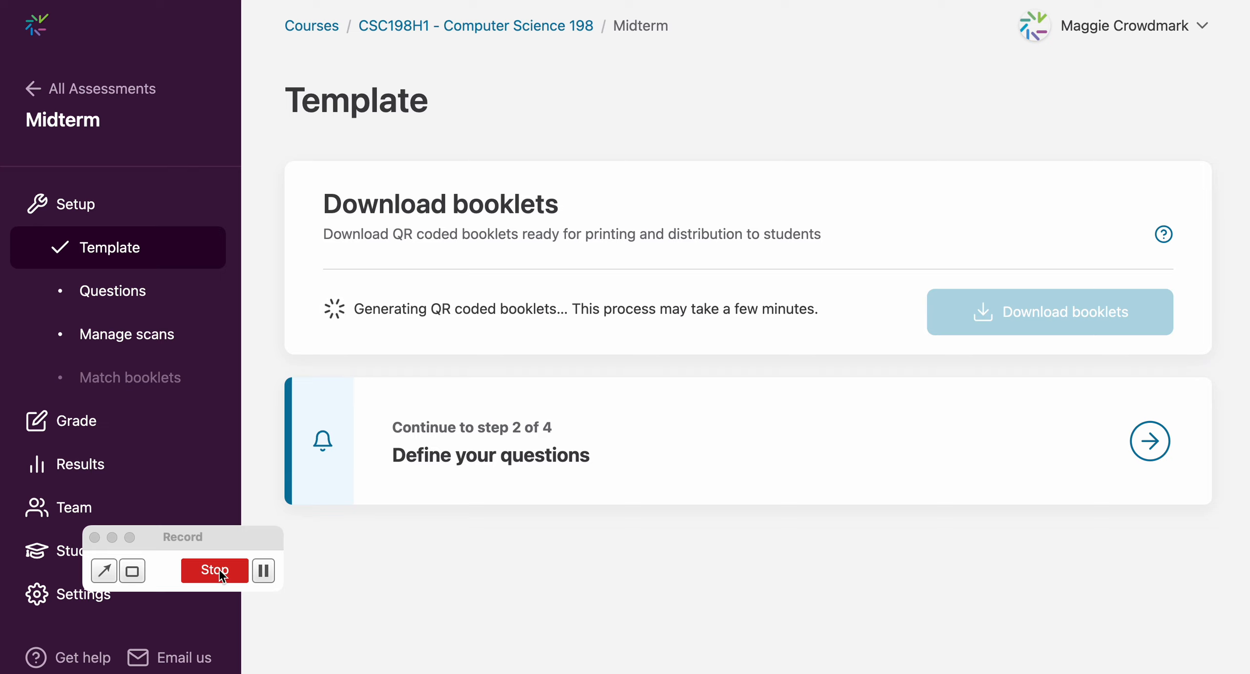
click(263, 570)
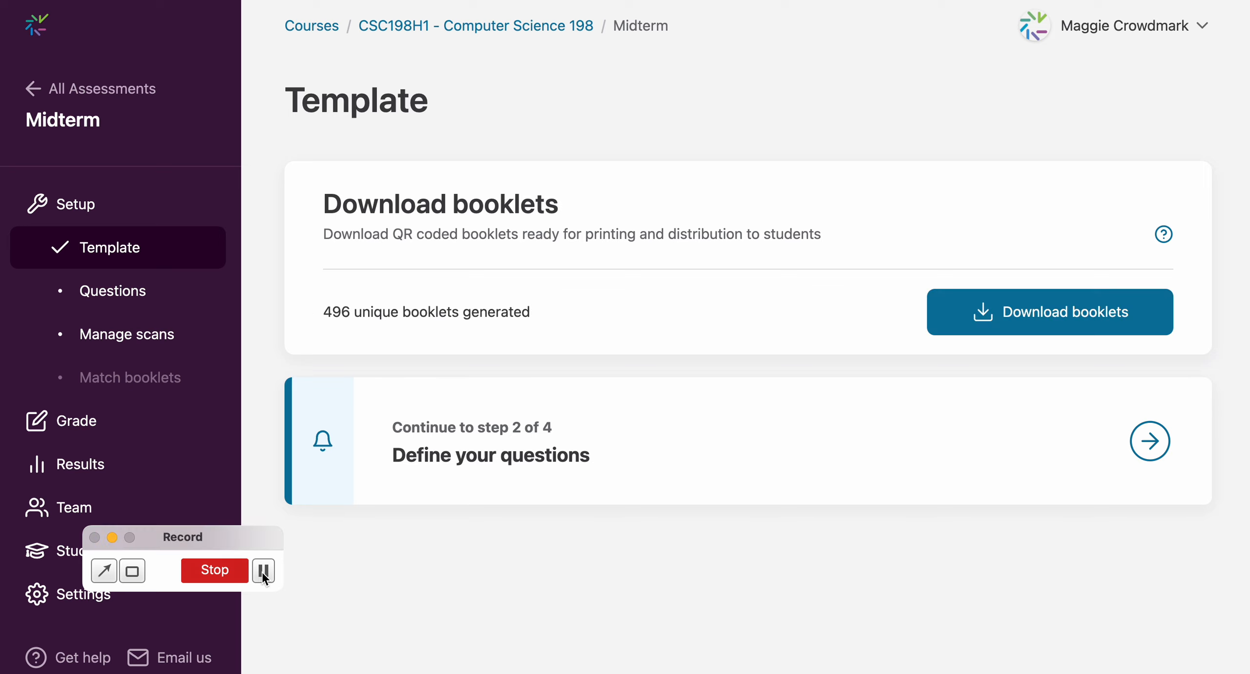
click(1007, 311)
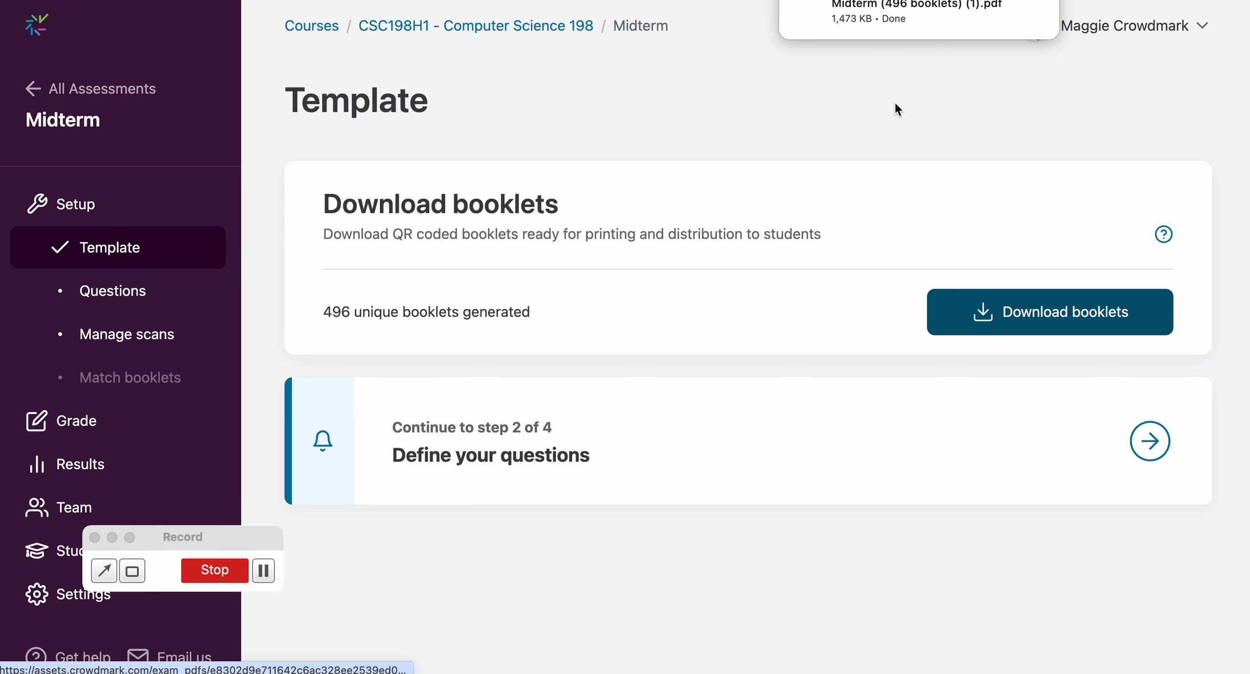
Open the downloaded booklets PDF and examine the pre-filled cover pages and bubble sheets of the first few booklets
click(878, 28)
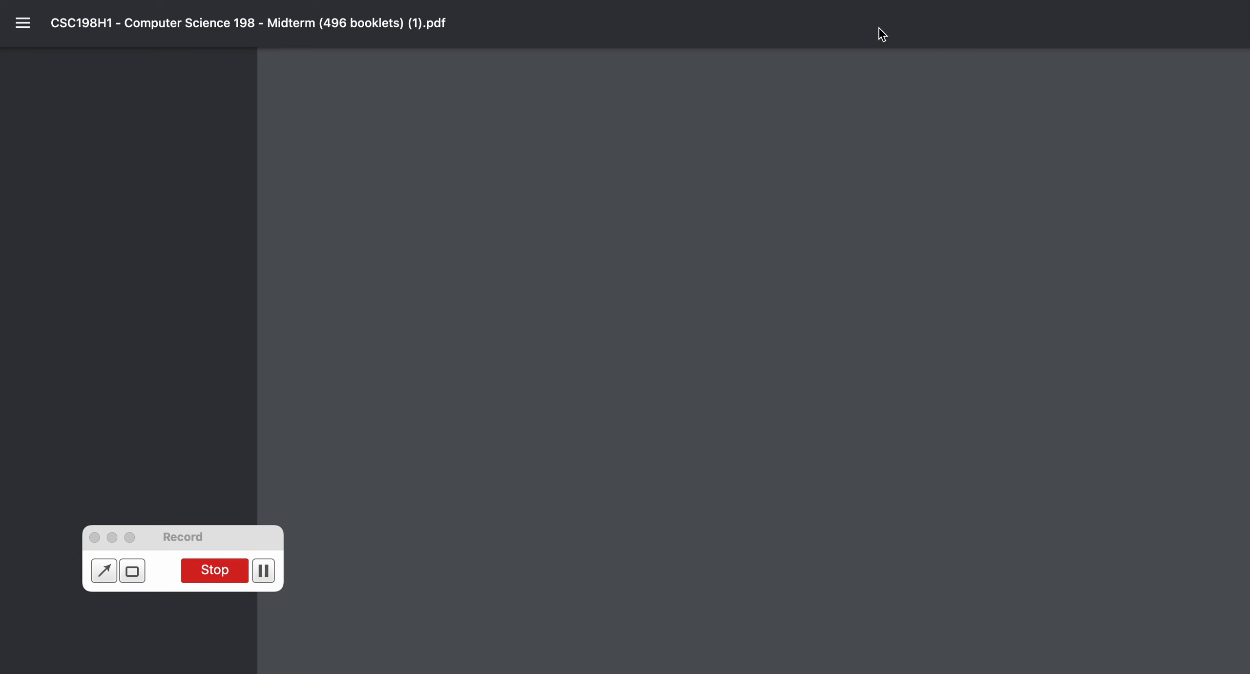
scroll(876, 245, down, 5)
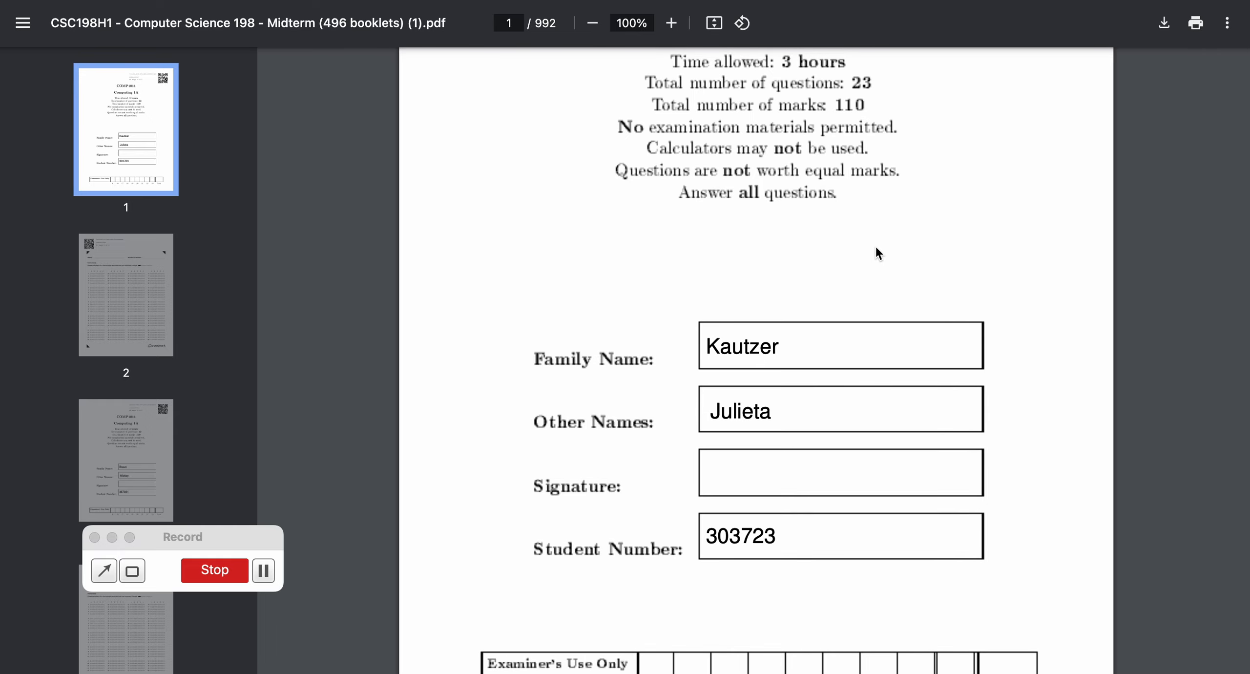
scroll(876, 249, down, 12)
scroll(877, 252, down, 20)
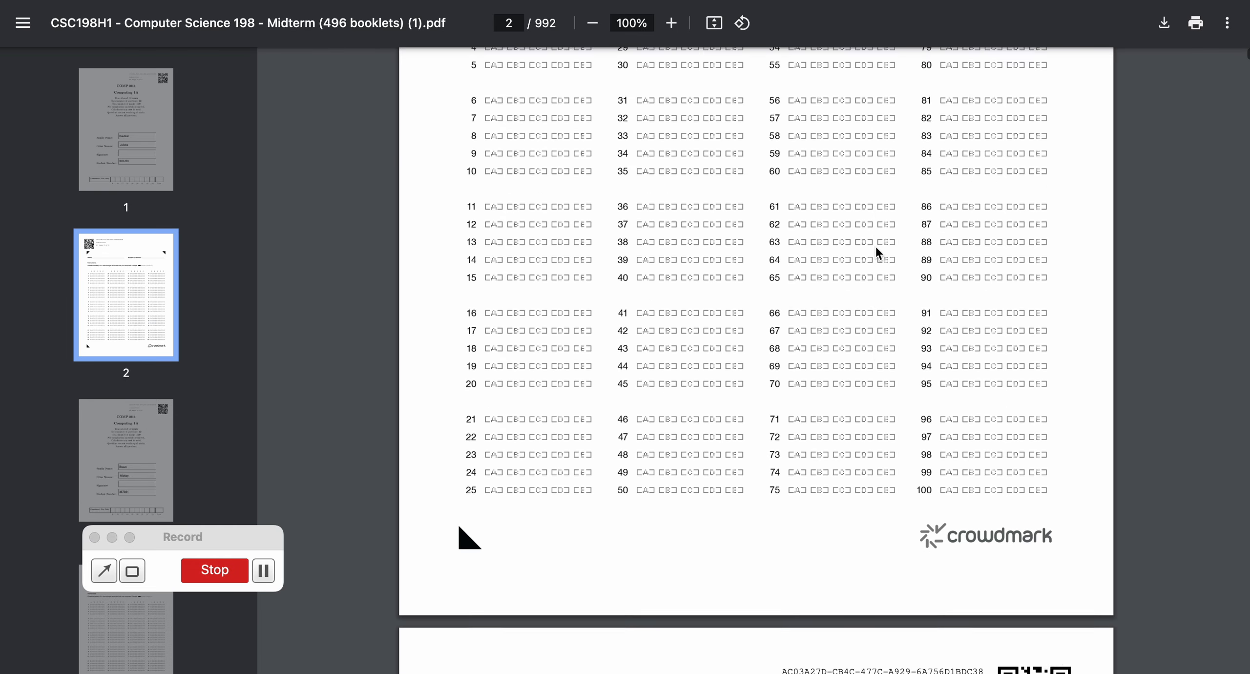
scroll(877, 252, down, 20)
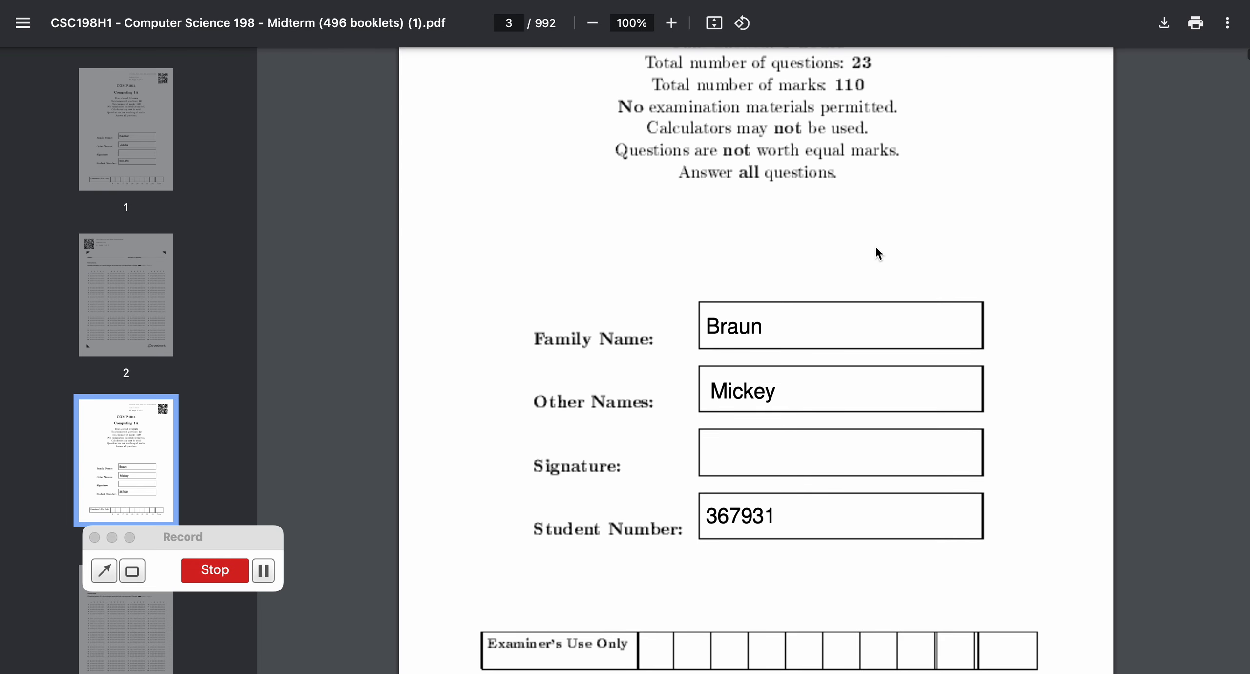
scroll(877, 253, down, 20)
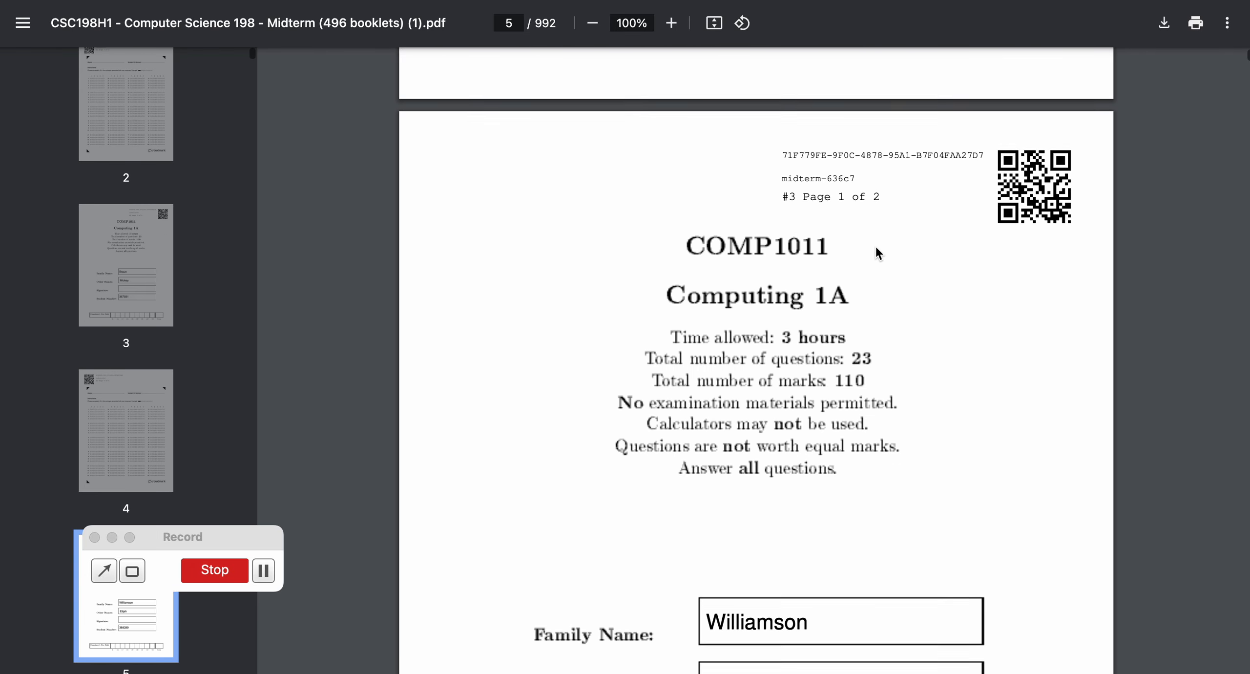